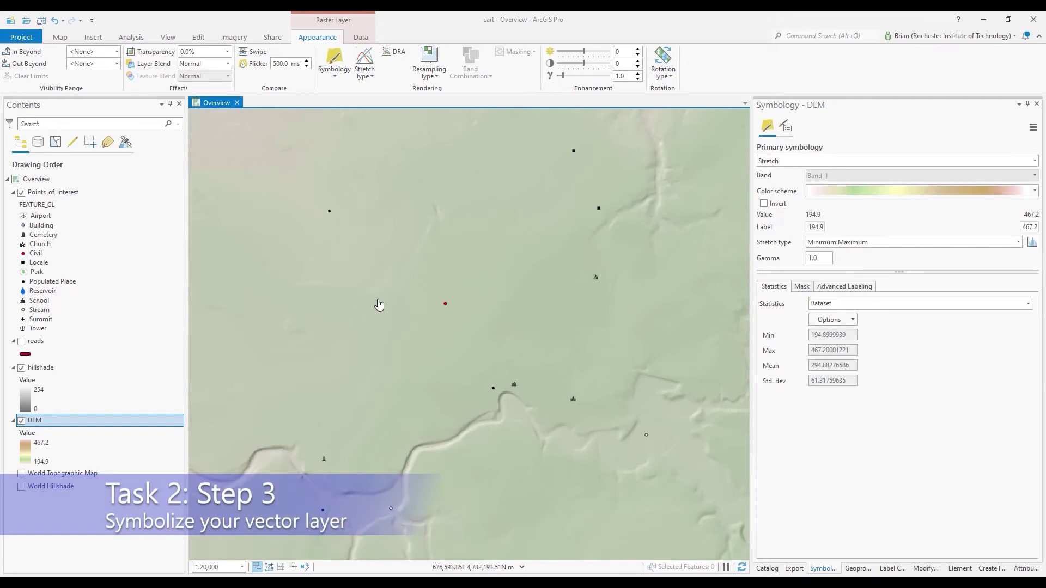
Turn on the roads layer in Contents and select it.
click(21, 341)
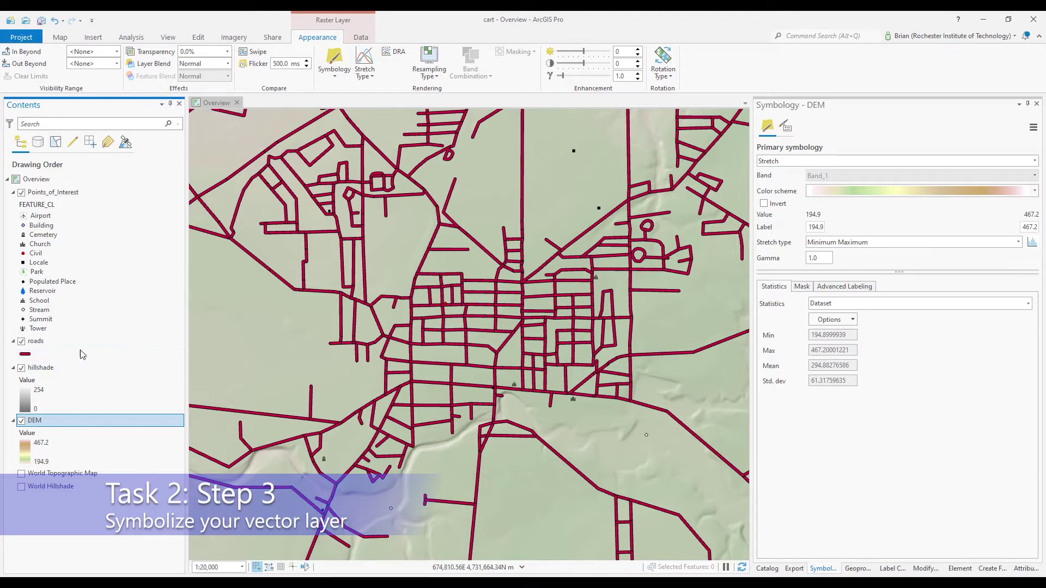
click(56, 348)
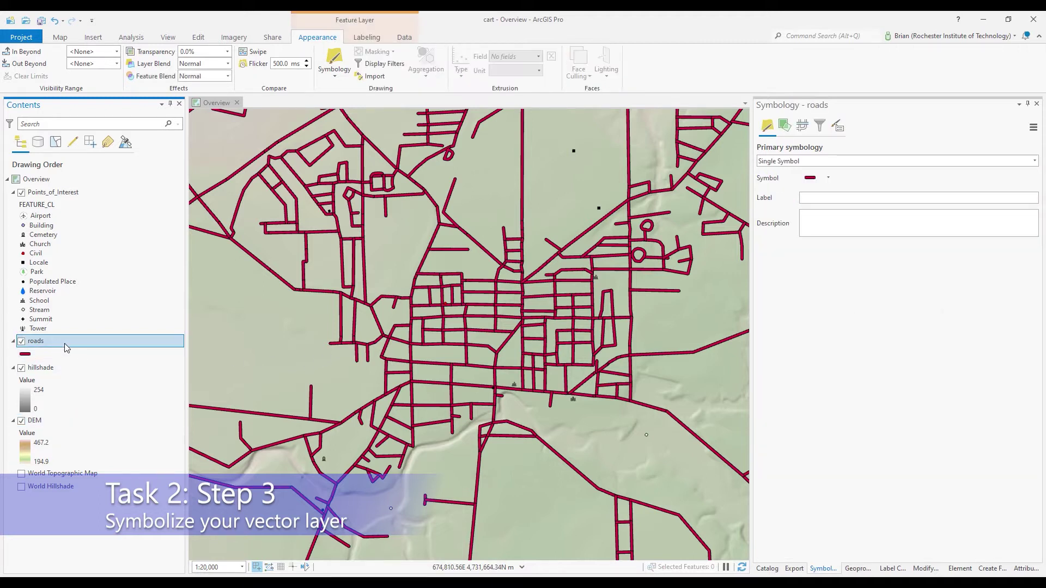
Open the roads attribute table and inspect the CFCC codes of its 1,635 records.
right_click(72, 343)
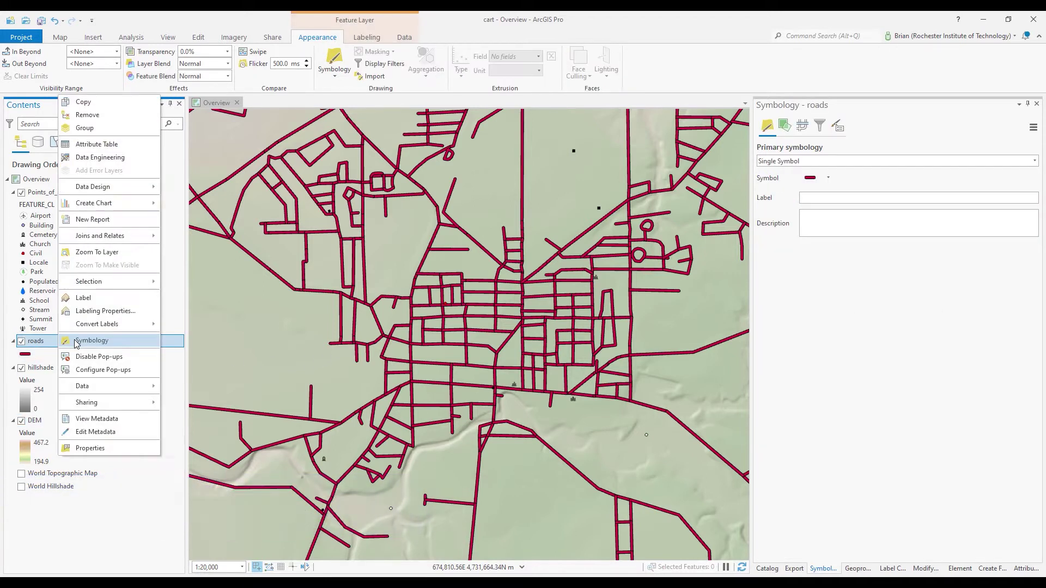
click(89, 148)
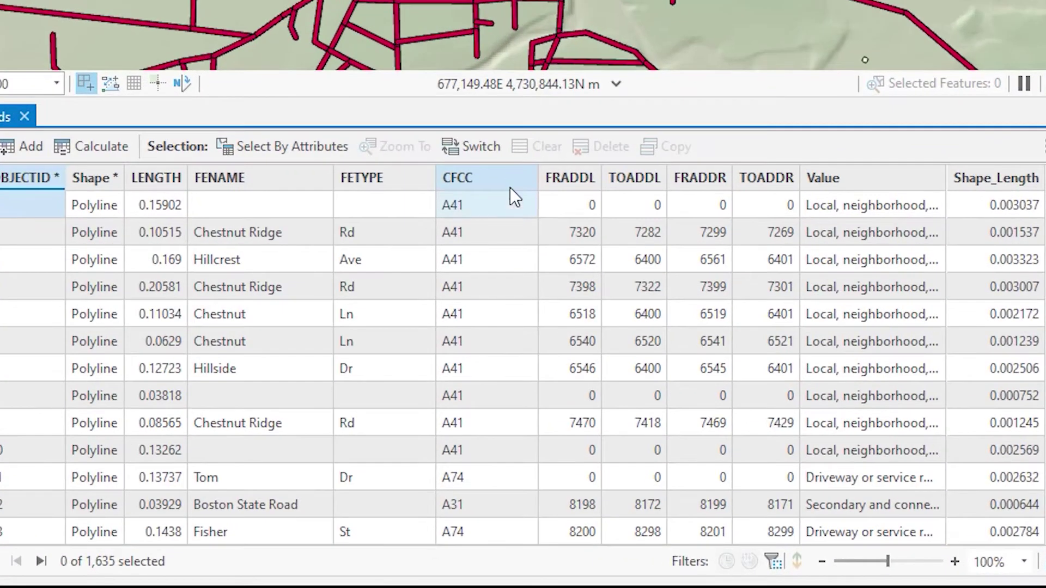
click(515, 206)
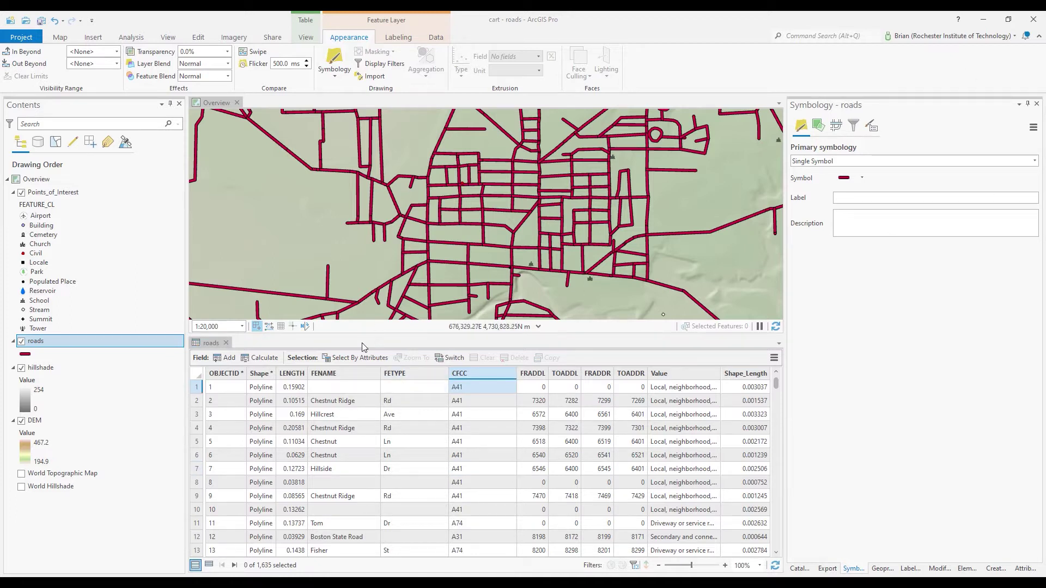
Shrink the attribute table and hide the hillshade and DEM layers.
drag(366, 335, 379, 469)
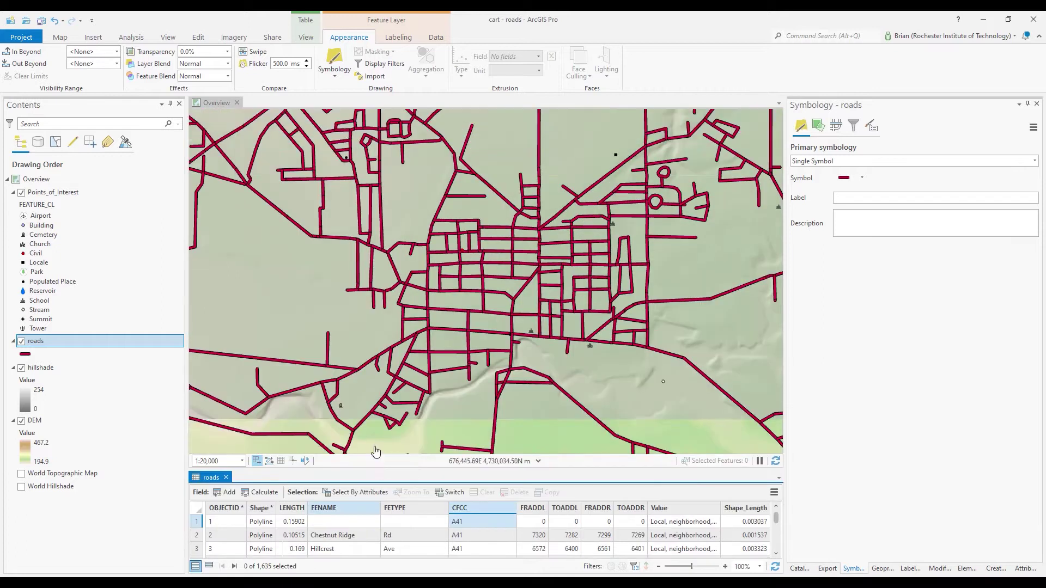
click(22, 367)
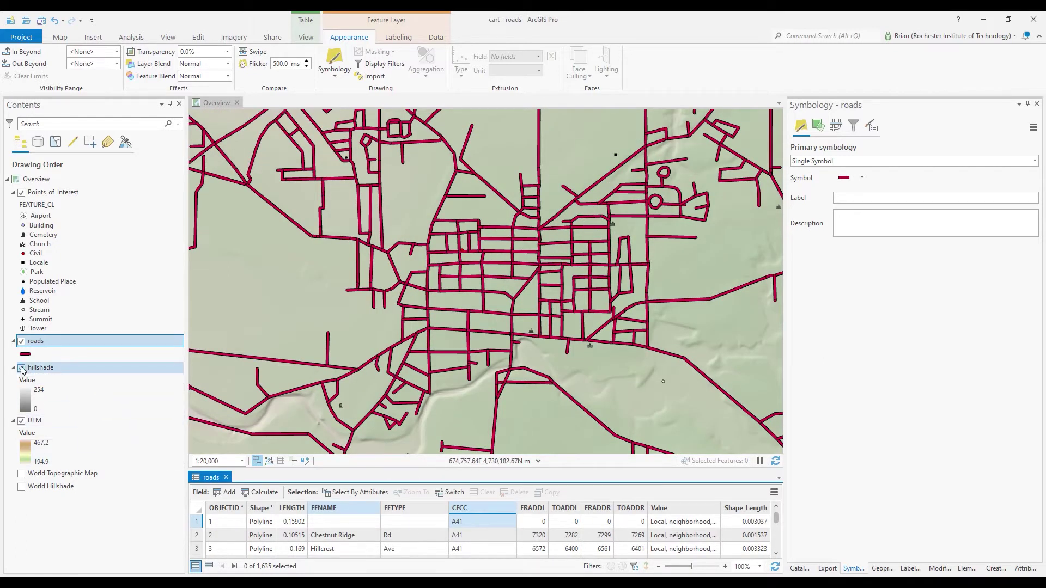
click(21, 420)
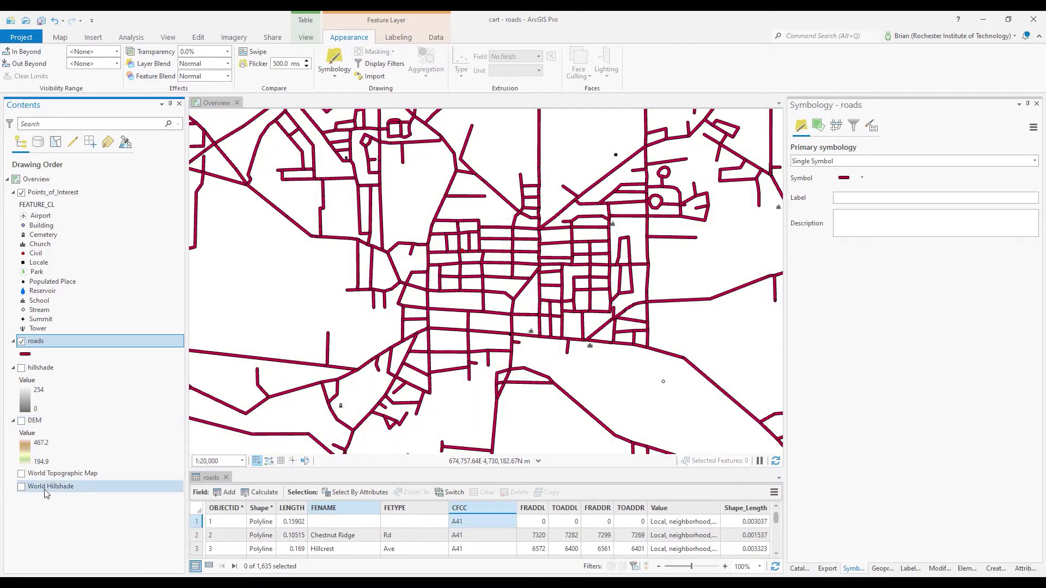
Switch the basemap to Navigation beneath the roads.
click(61, 41)
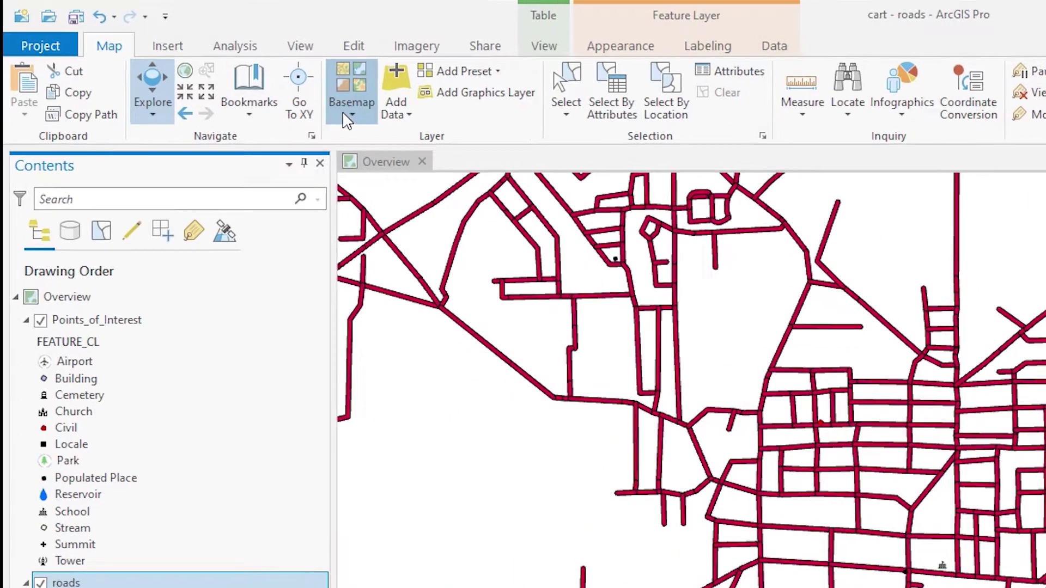
click(190, 75)
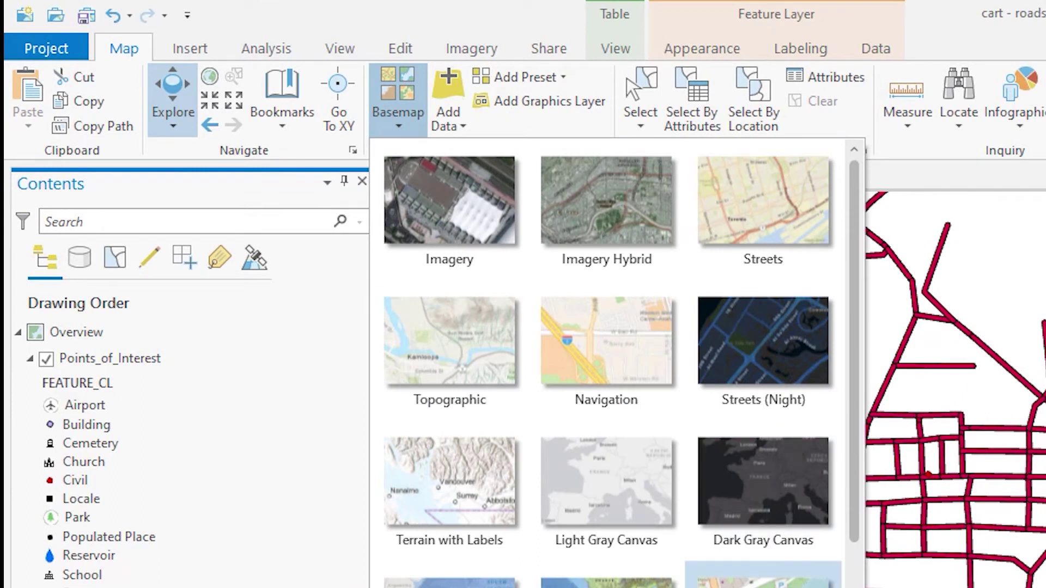
click(600, 325)
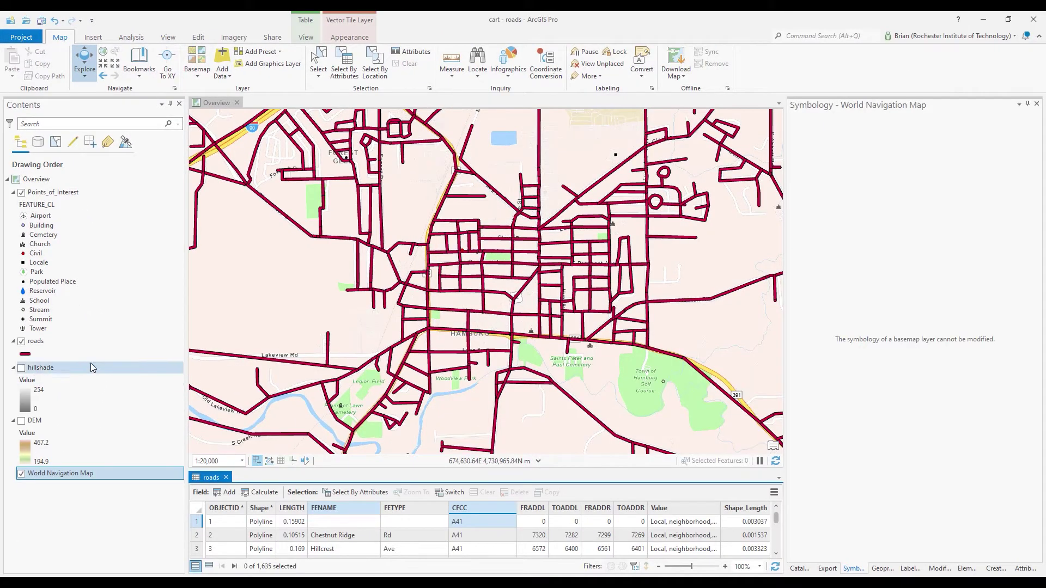
Hide roads, compare the navigation basemap around Hamburg and I-90, then hide World Navigation Map.
click(21, 347)
click(21, 341)
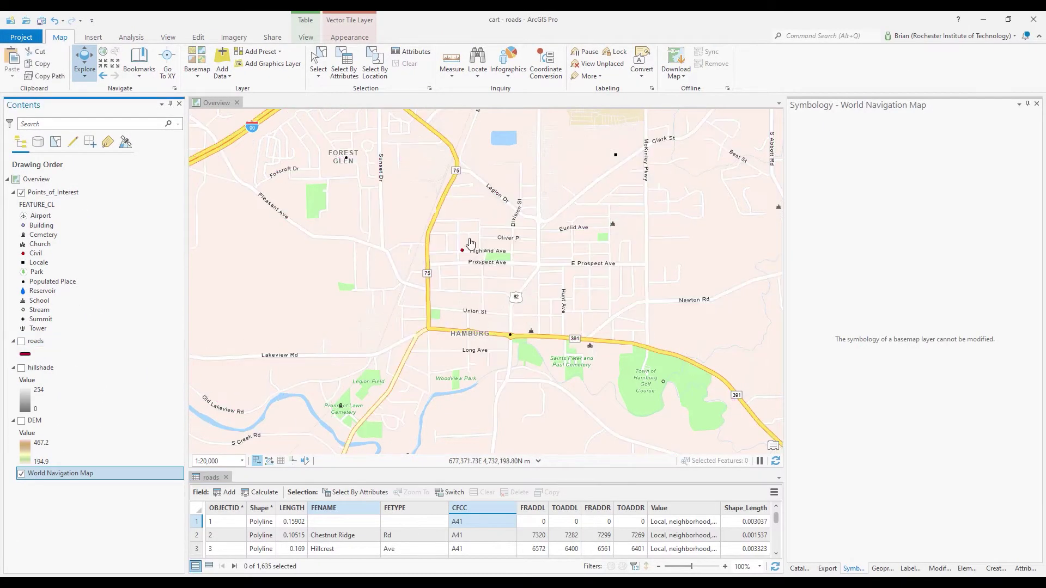
drag(447, 220, 485, 250)
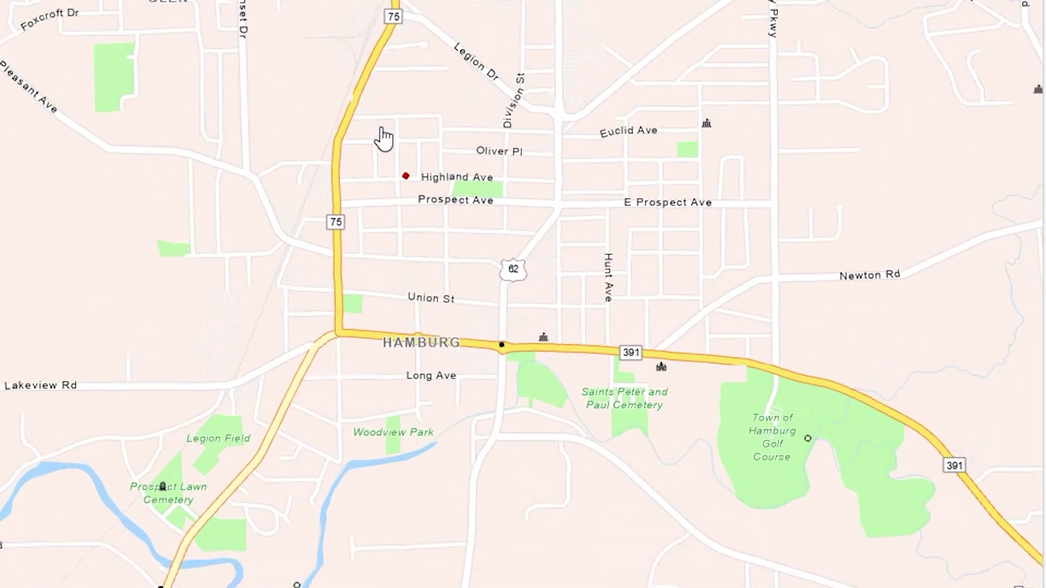
drag(318, 141, 503, 422)
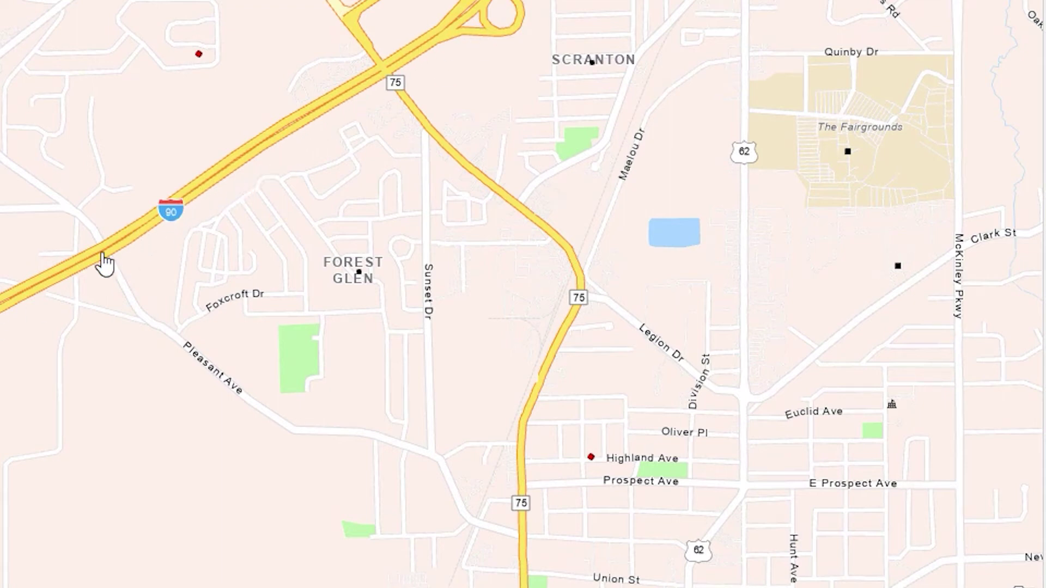
drag(475, 415, 344, 335)
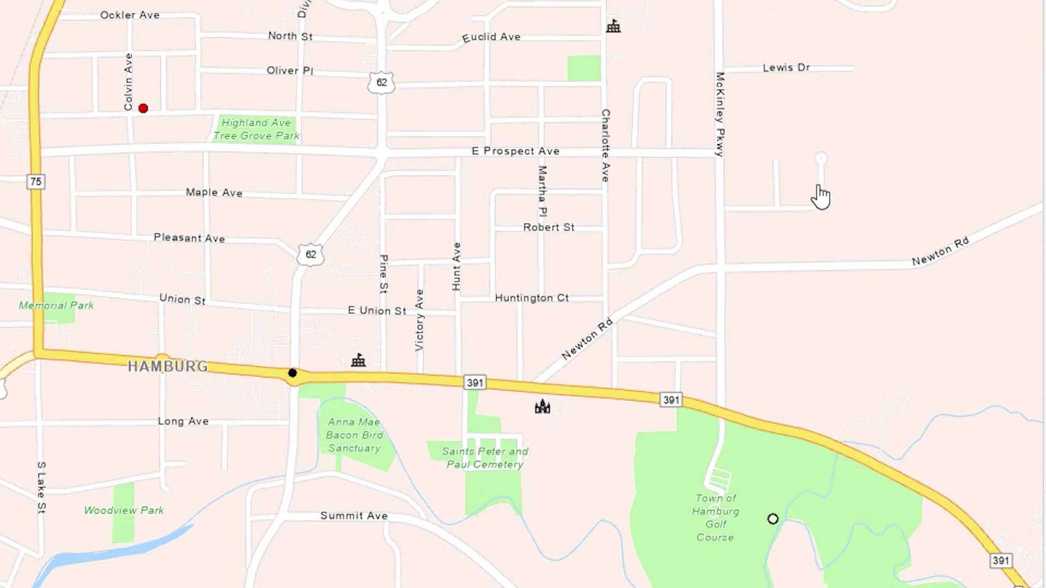
drag(819, 196, 572, 159)
drag(739, 235, 952, 218)
drag(369, 210, 299, 362)
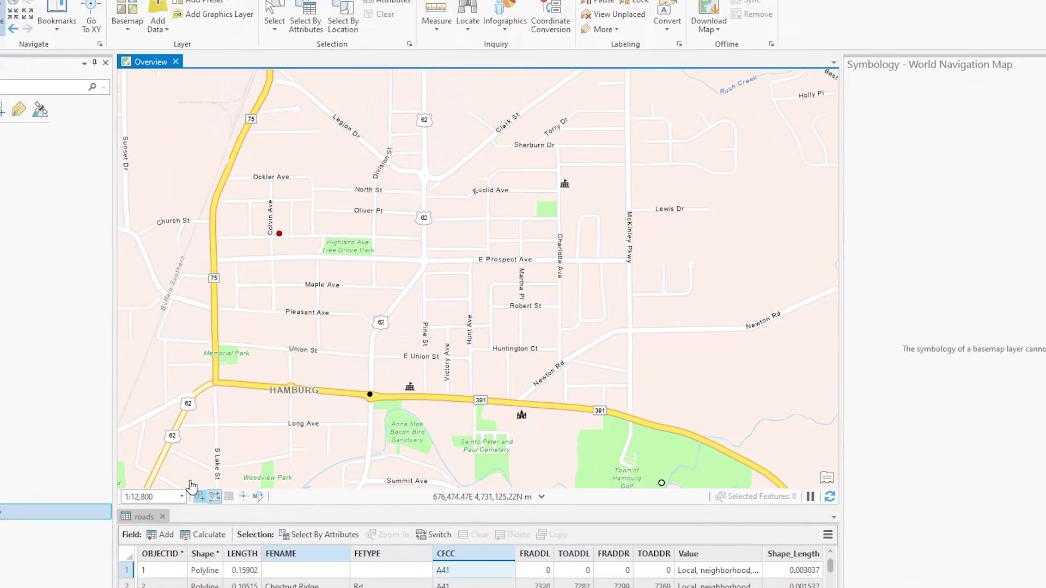
click(132, 343)
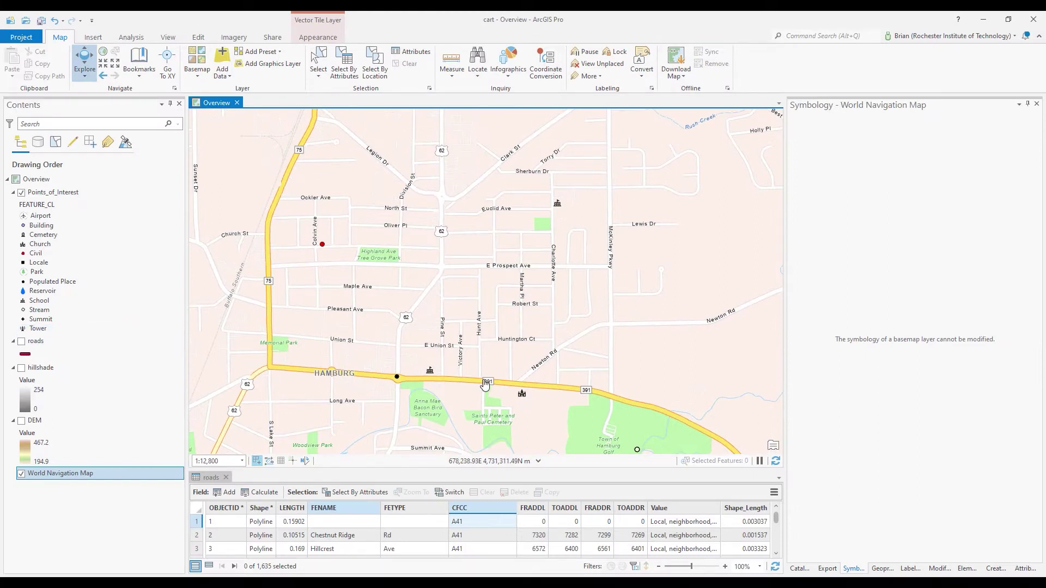
click(22, 474)
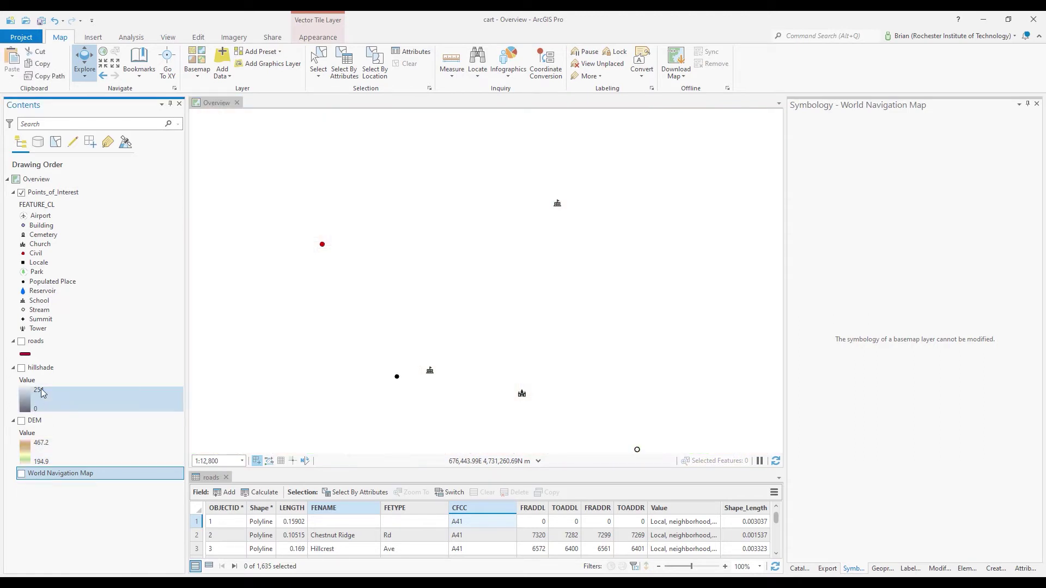
Show roads again and symbolize them by Unique Values on the Value field.
click(38, 346)
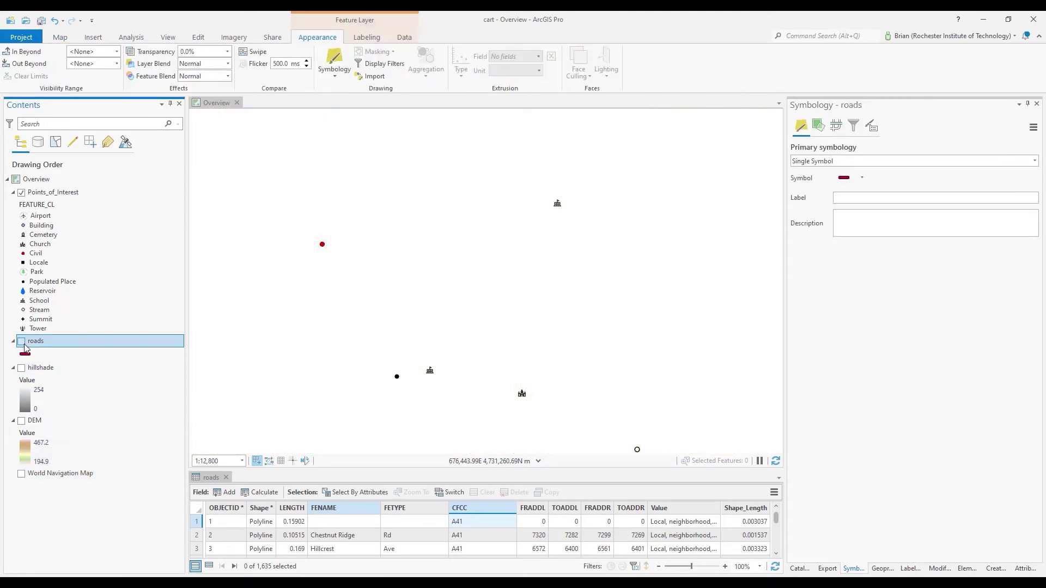
click(21, 341)
right_click(46, 349)
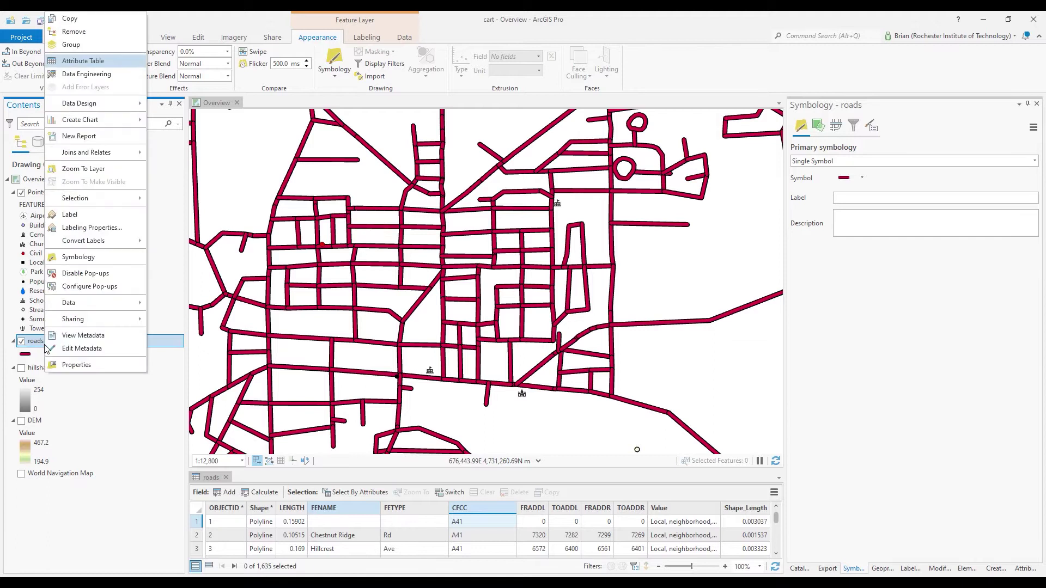
click(79, 258)
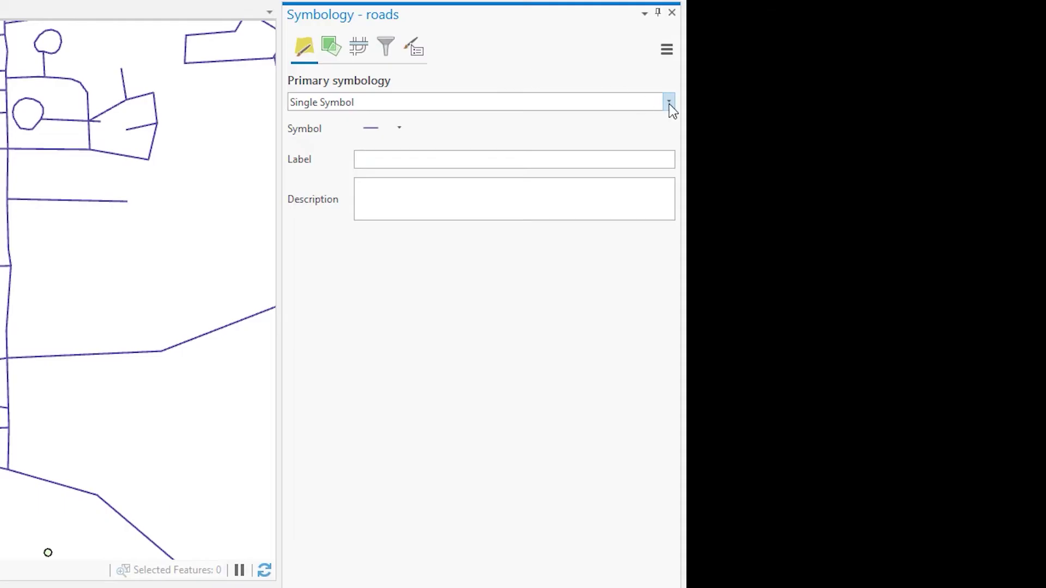
click(669, 103)
click(517, 194)
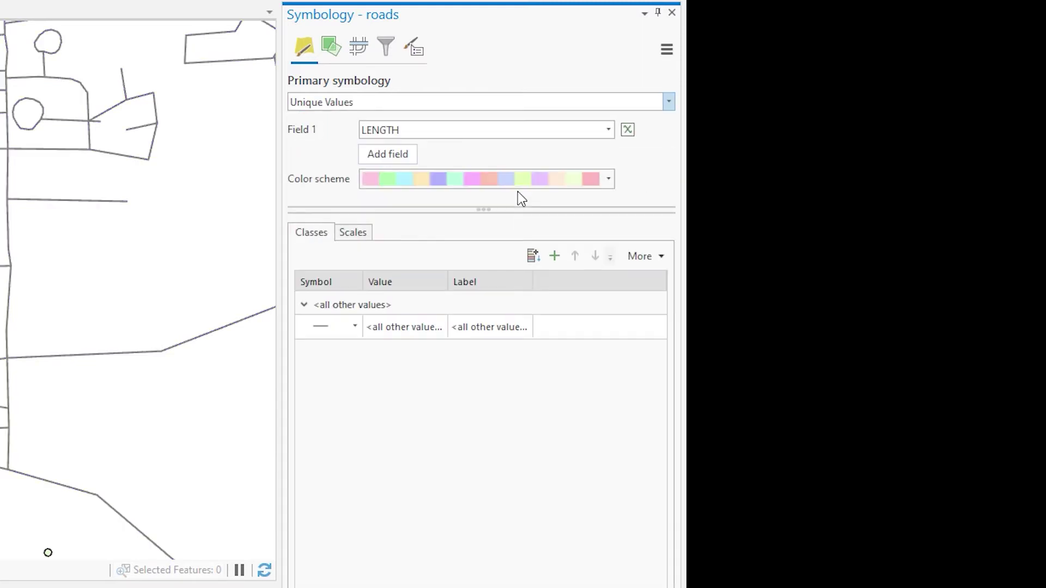
click(608, 131)
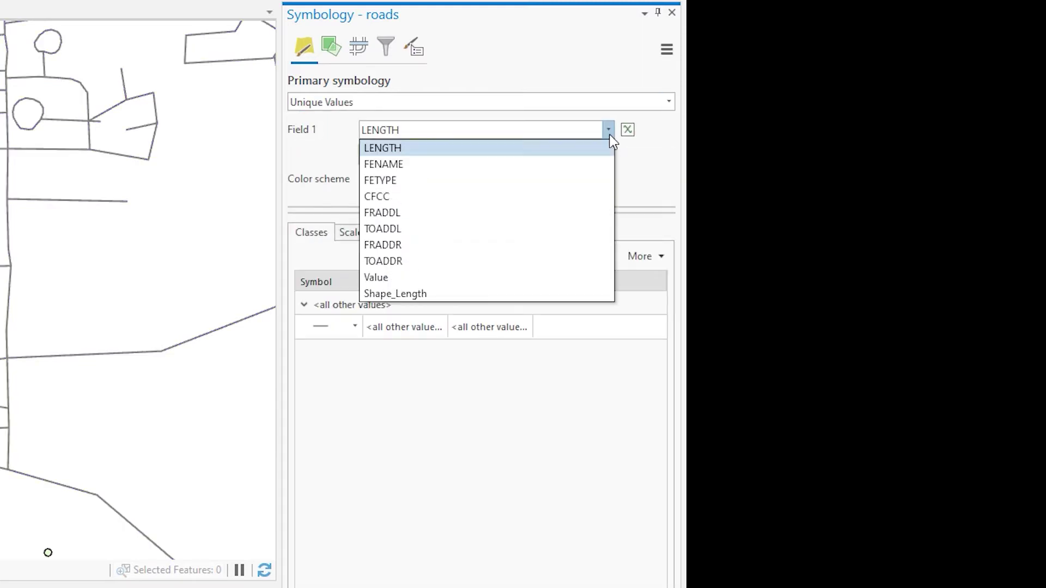
click(437, 278)
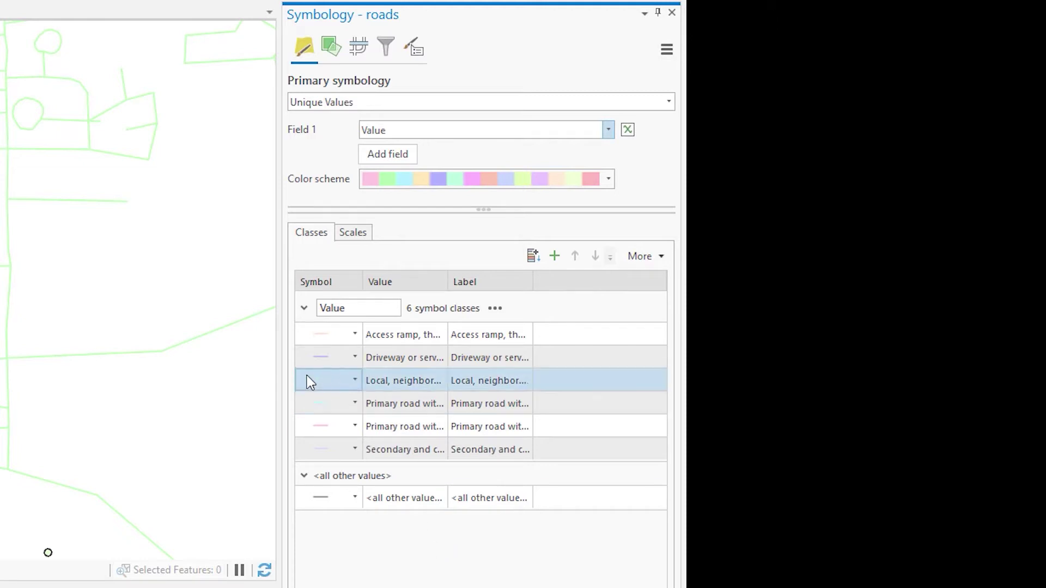
Widen the Symbology pane and select the Access ramp and Local classes together.
drag(278, 369, 116, 374)
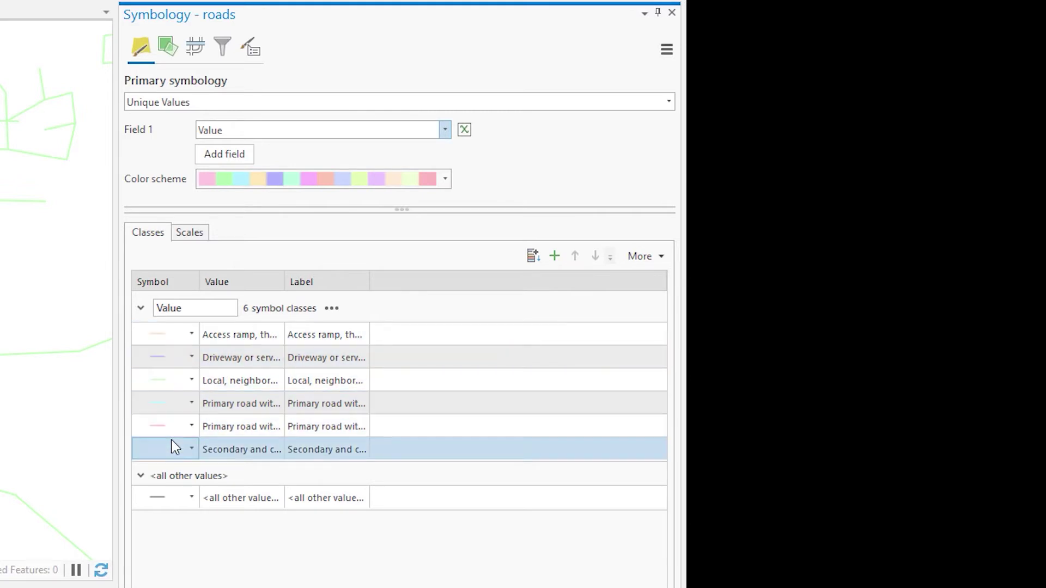
click(292, 327)
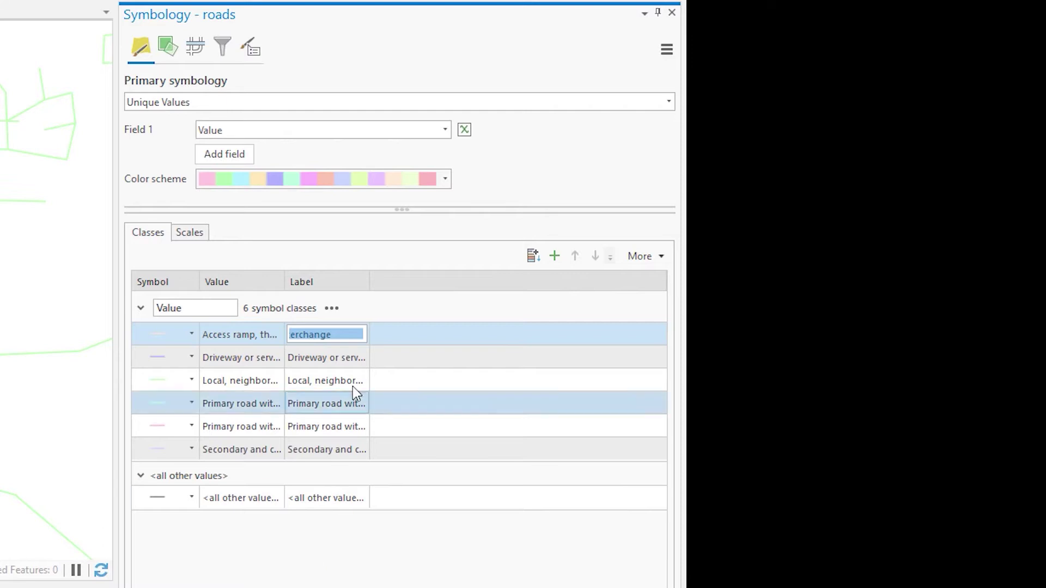
click(277, 336)
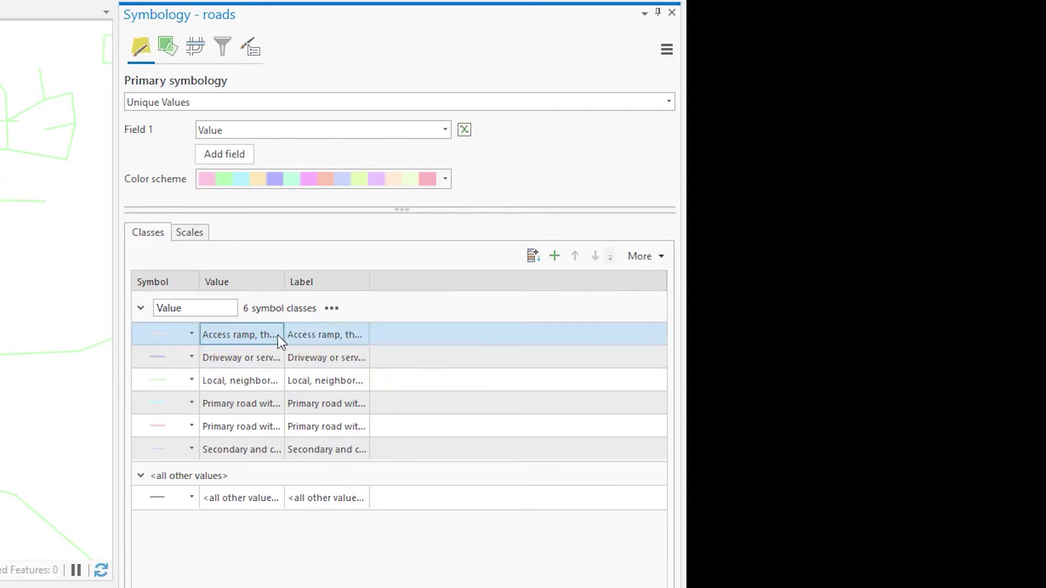
ctrl+click(342, 425)
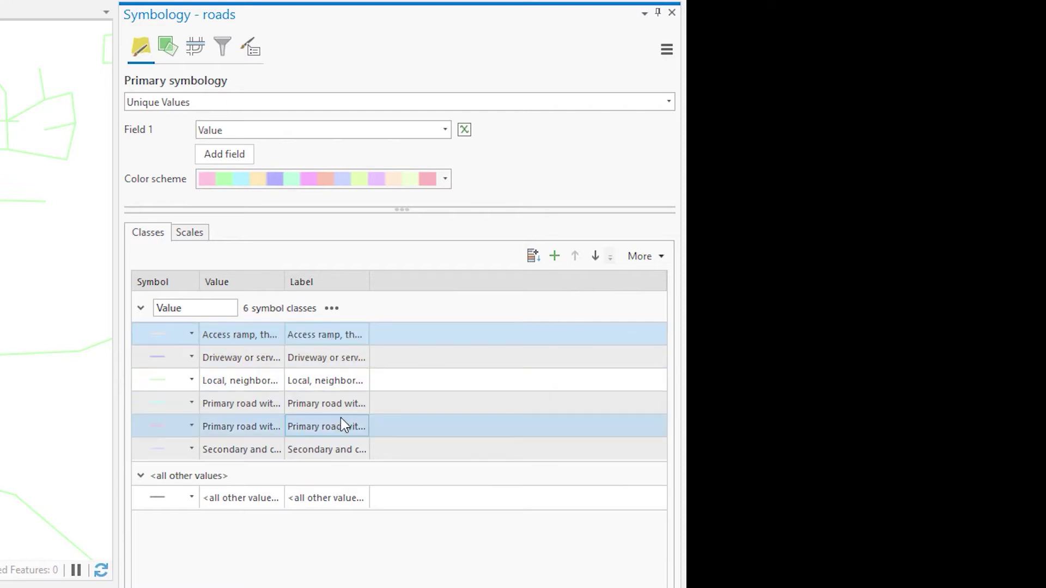
click(172, 334)
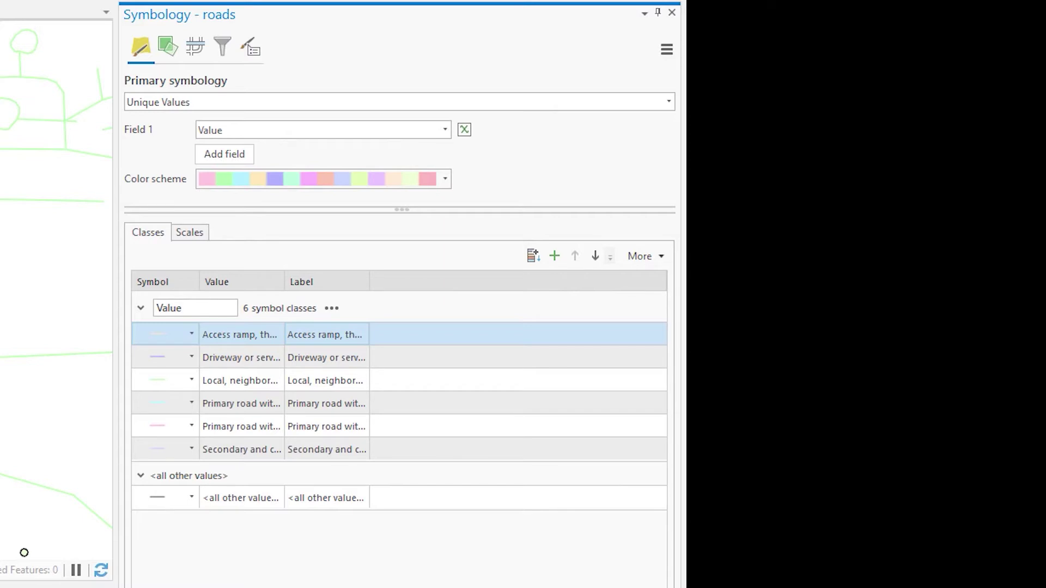
drag(24, 552, 76, 552)
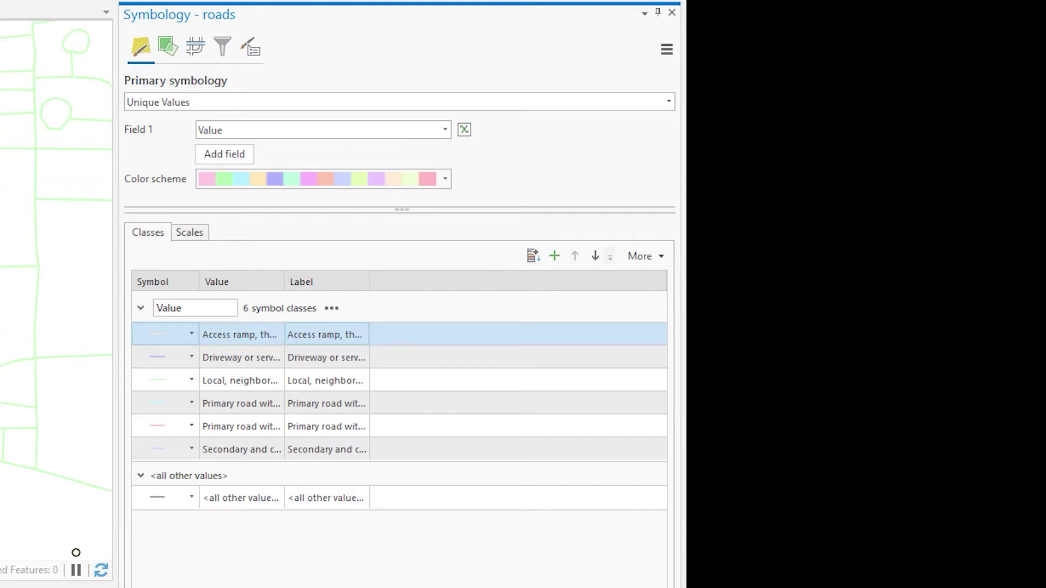
ctrl+click(448, 376)
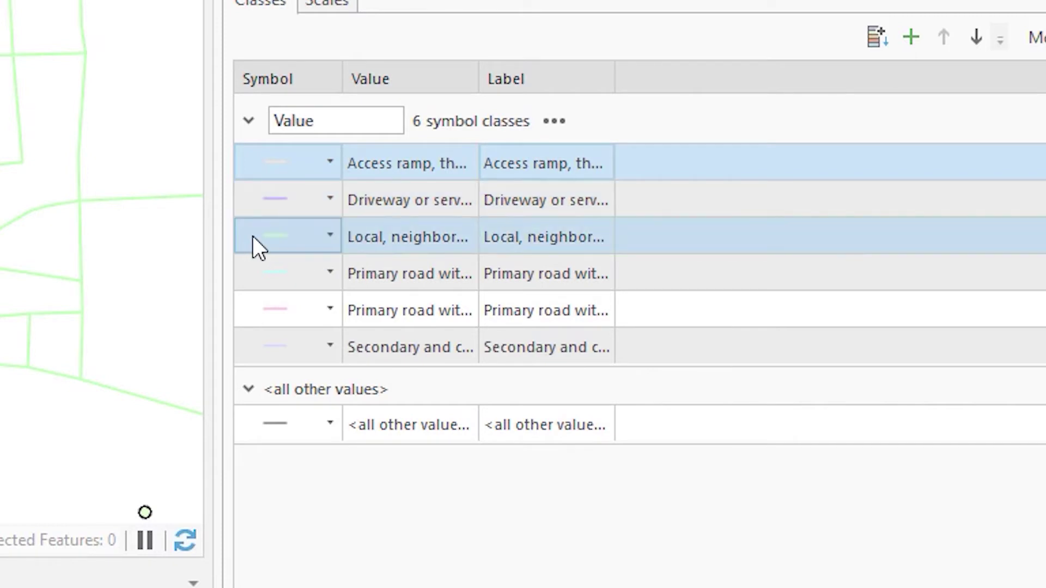
click(276, 239)
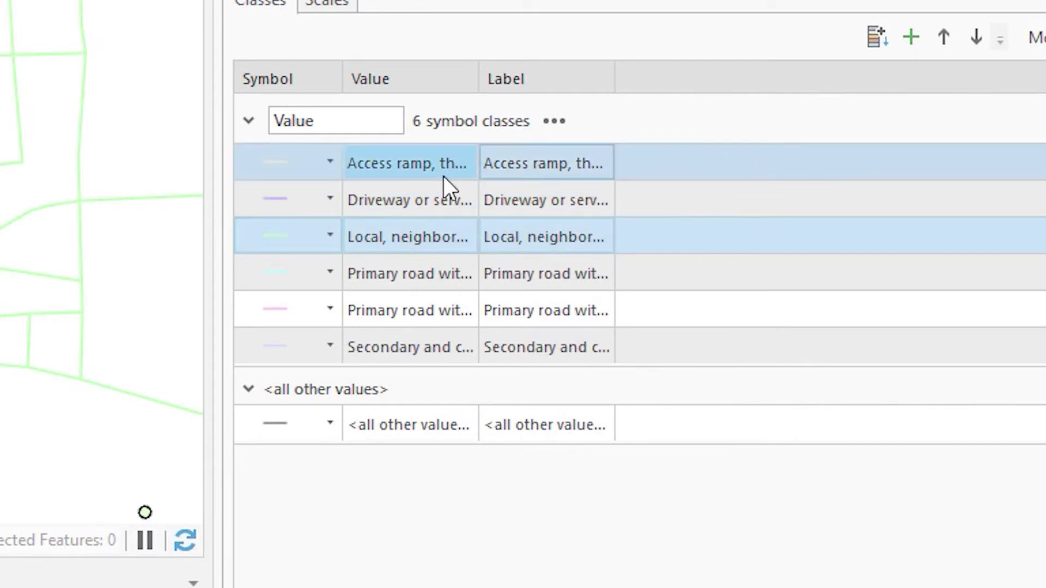
Group the Access ramp, Driveway and Local classes into a single Local class.
ctrl+click(247, 159)
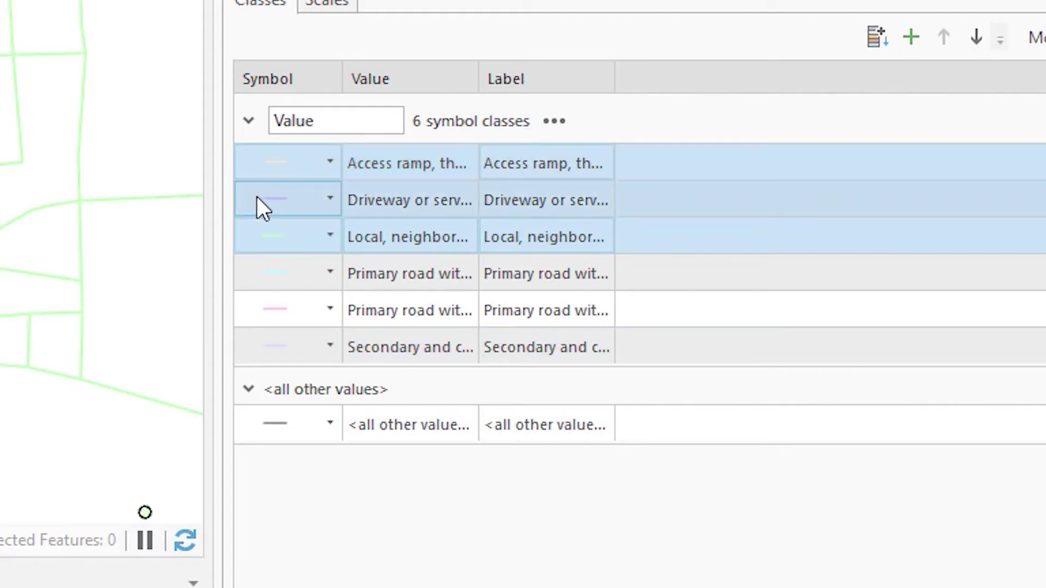
ctrl+click(252, 201)
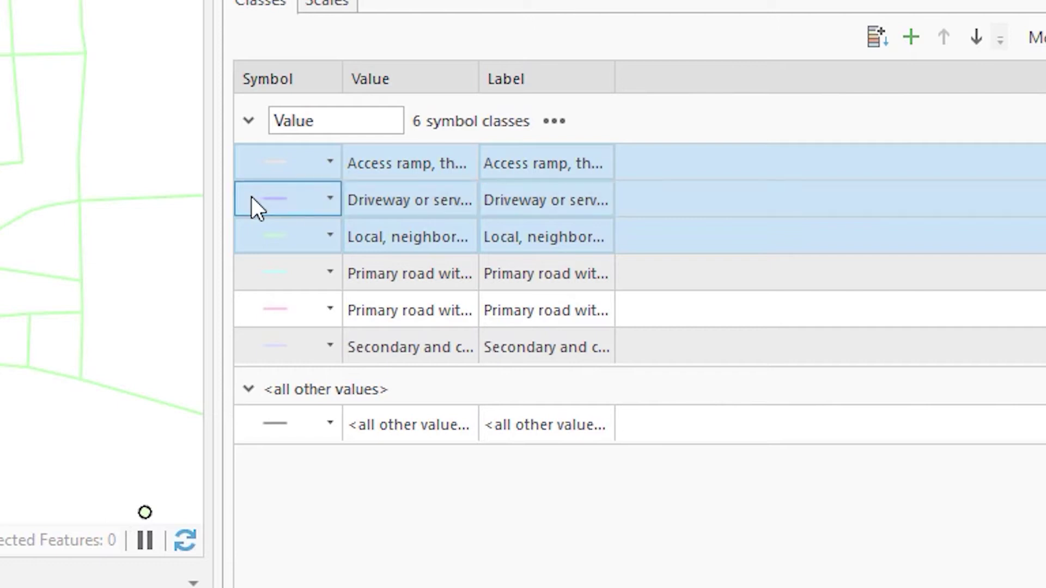
right_click(250, 159)
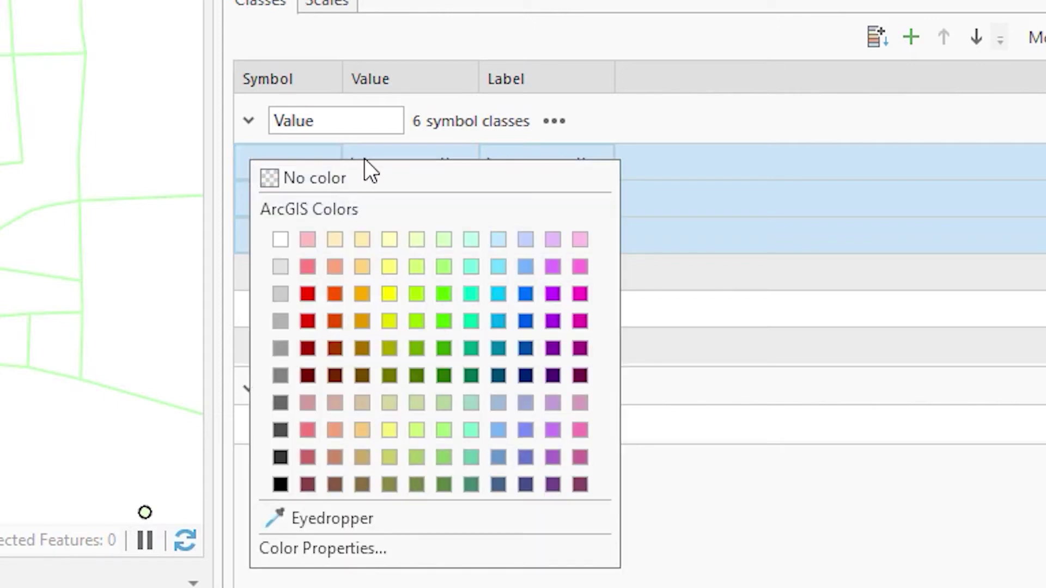
right_click(378, 156)
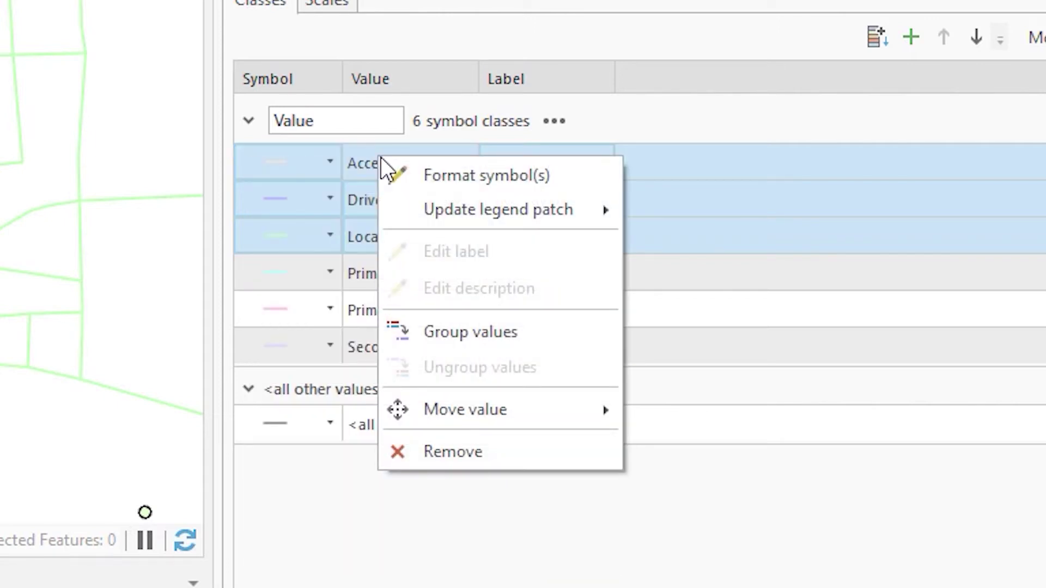
click(545, 329)
click(487, 164)
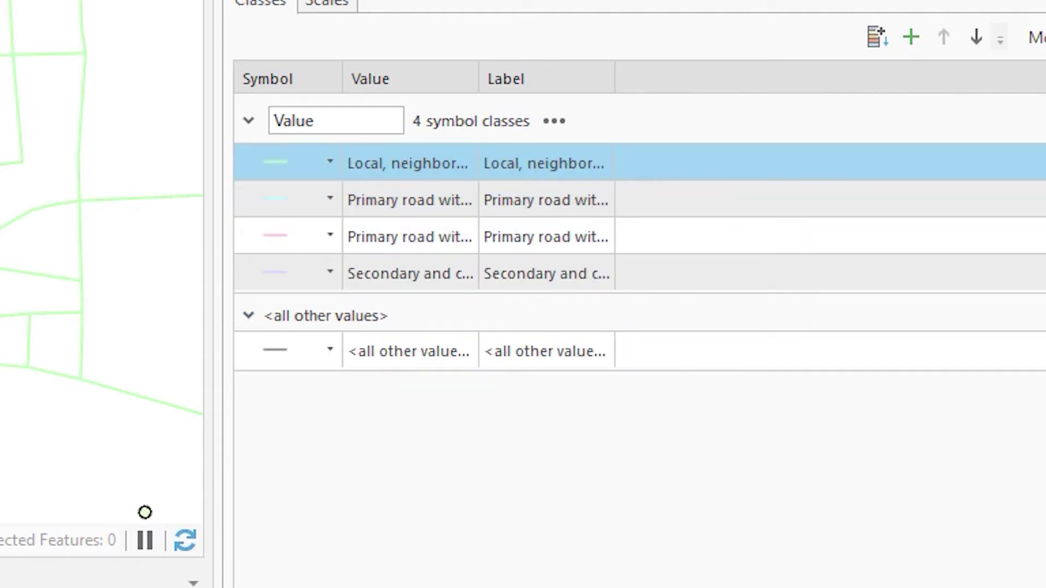
click(391, 169)
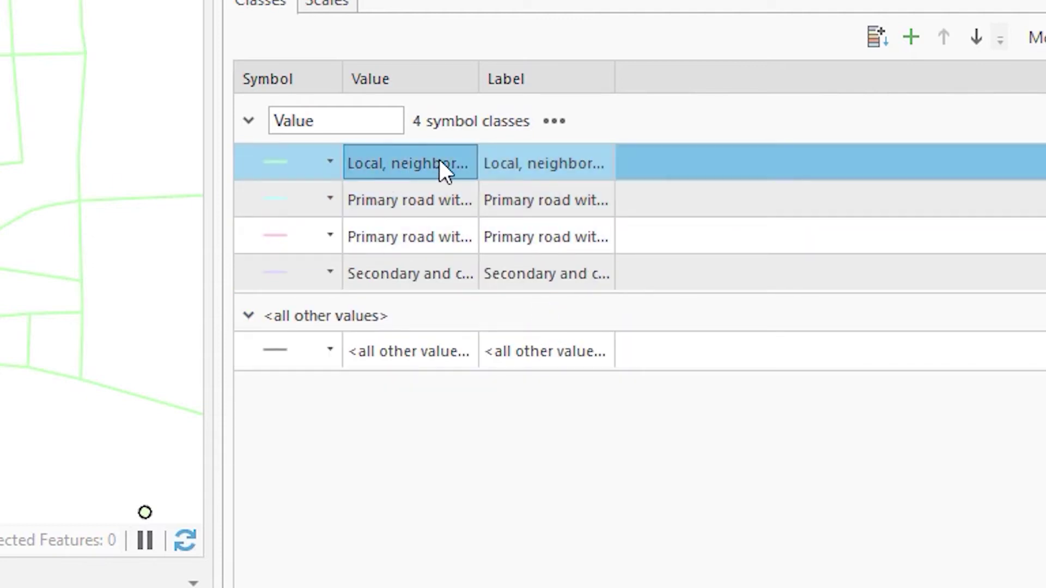
Widen the Label and Value columns and label the grouped class 'Local'.
click(539, 164)
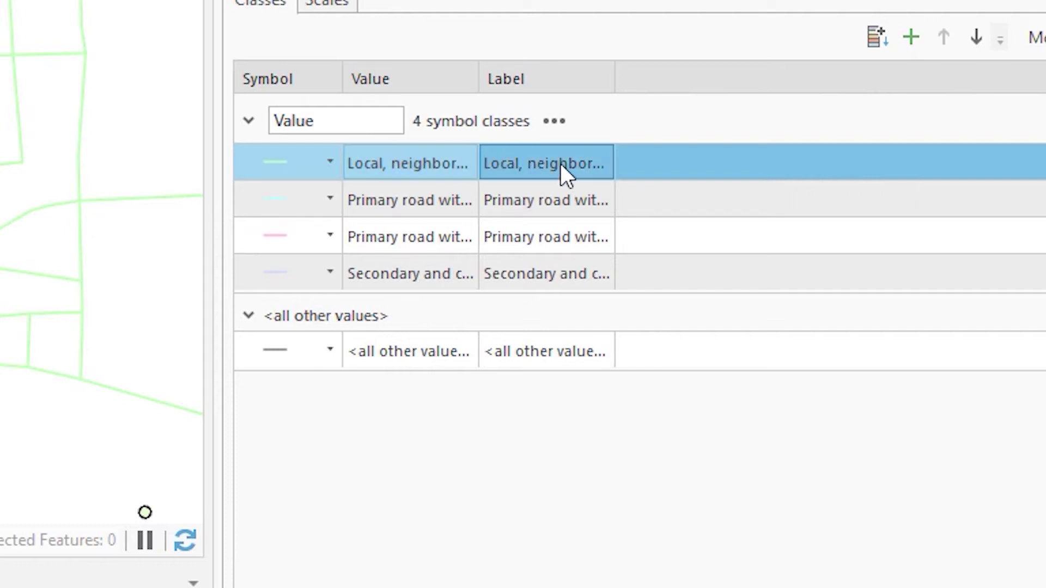
click(560, 164)
click(598, 170)
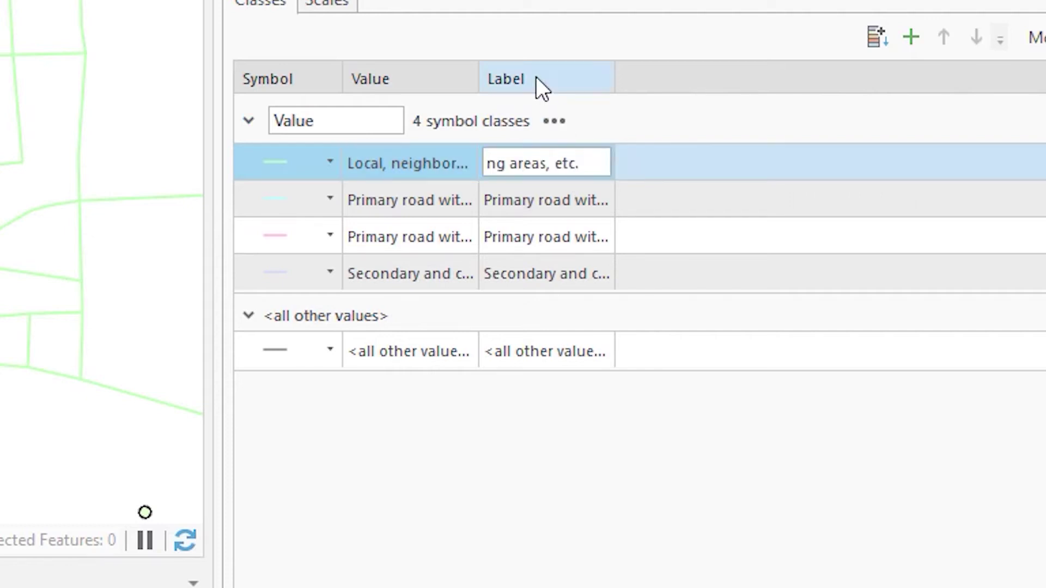
drag(615, 76, 868, 60)
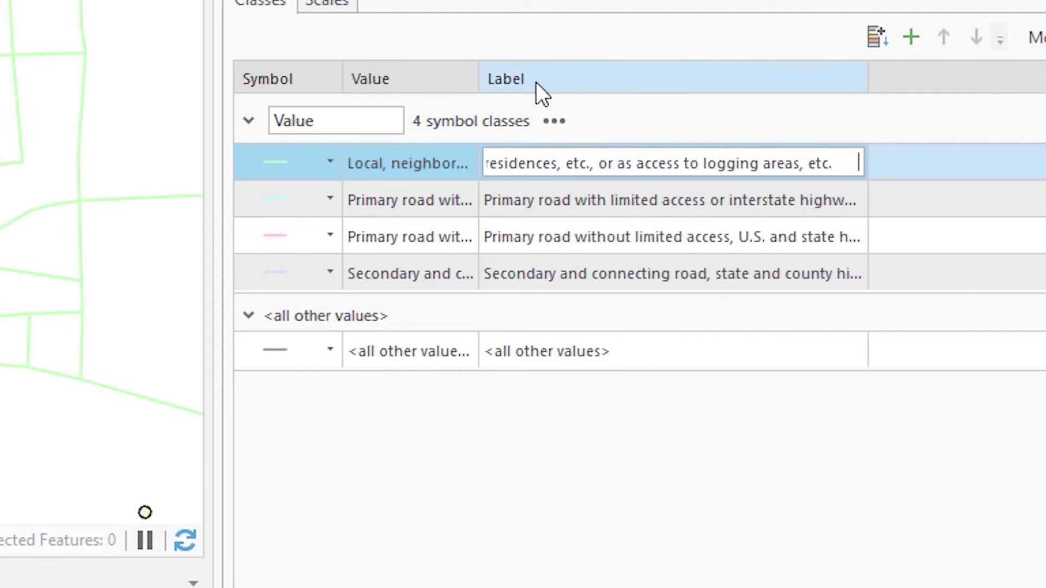
drag(482, 80, 561, 76)
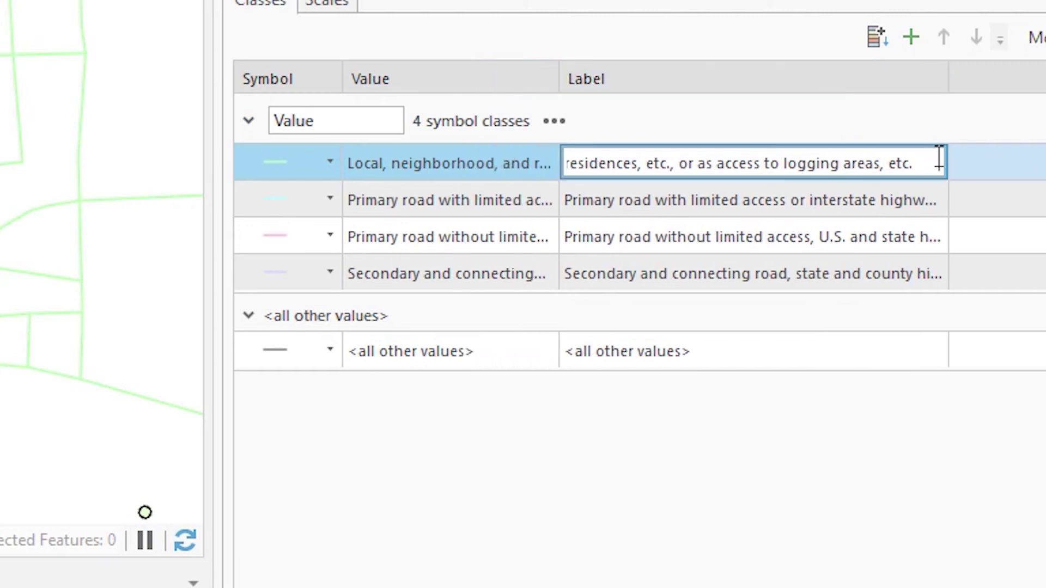
drag(939, 159, 487, 172)
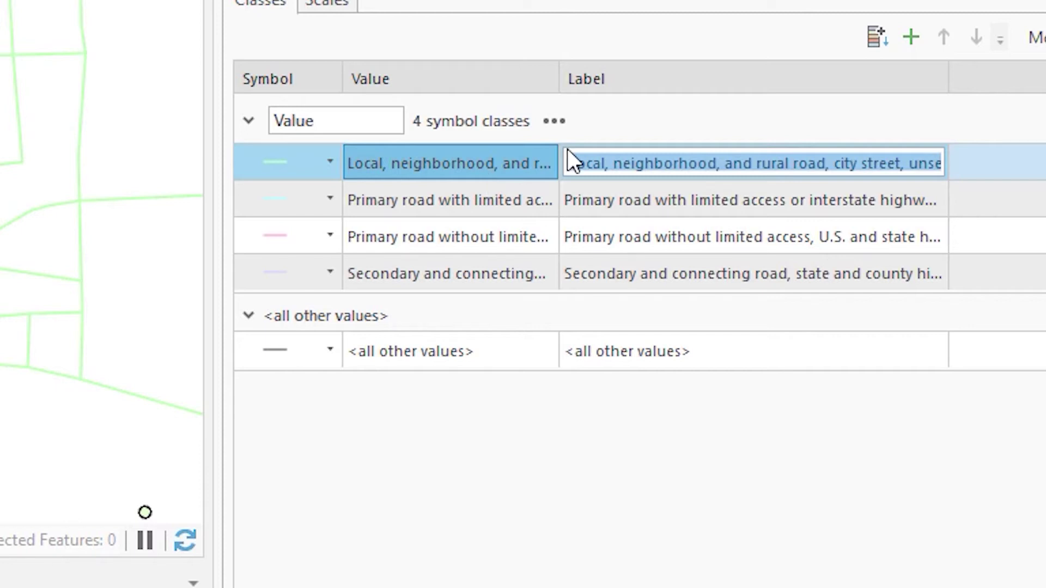
text(Local)
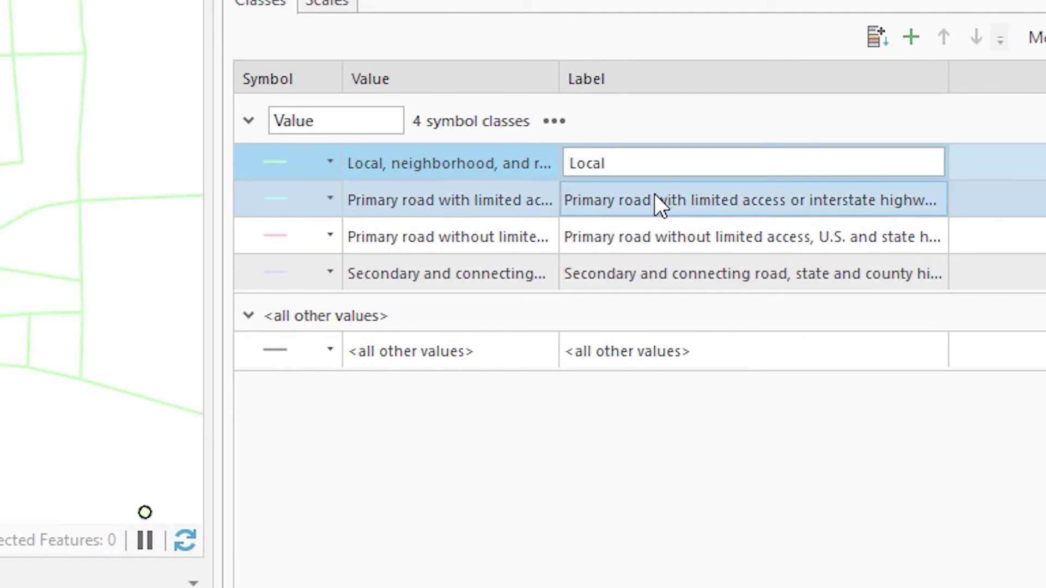
click(654, 194)
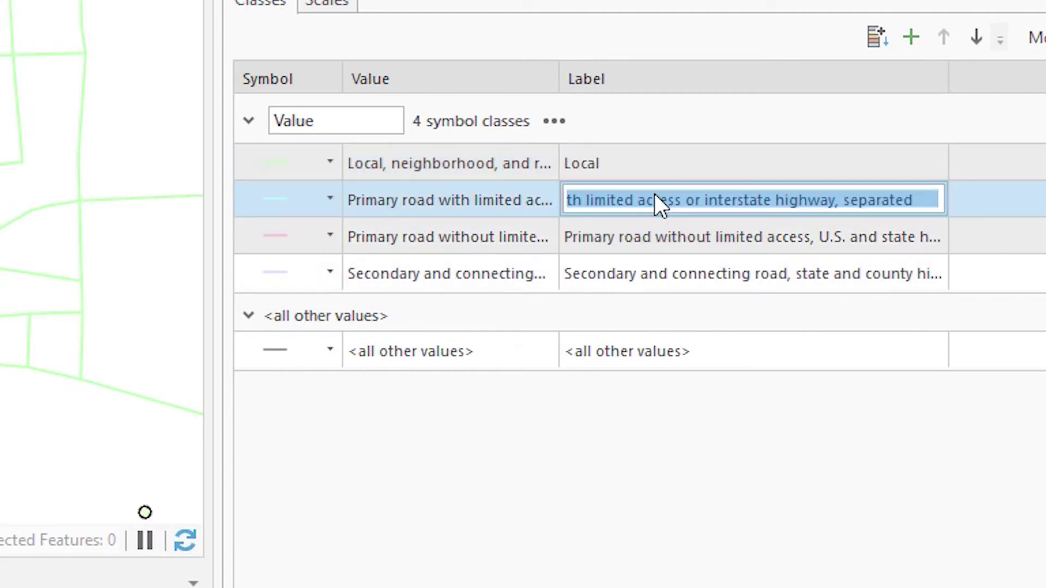
Edit the interstate class label to read 'Interstate highway'.
click(708, 199)
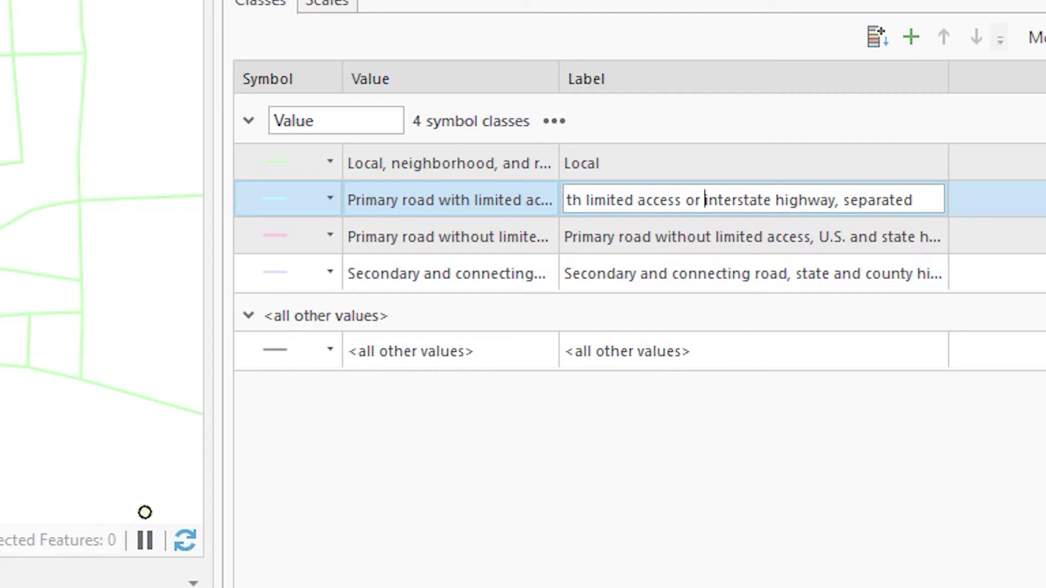
key(ctrl+shift+Left)
key(shift+Home)
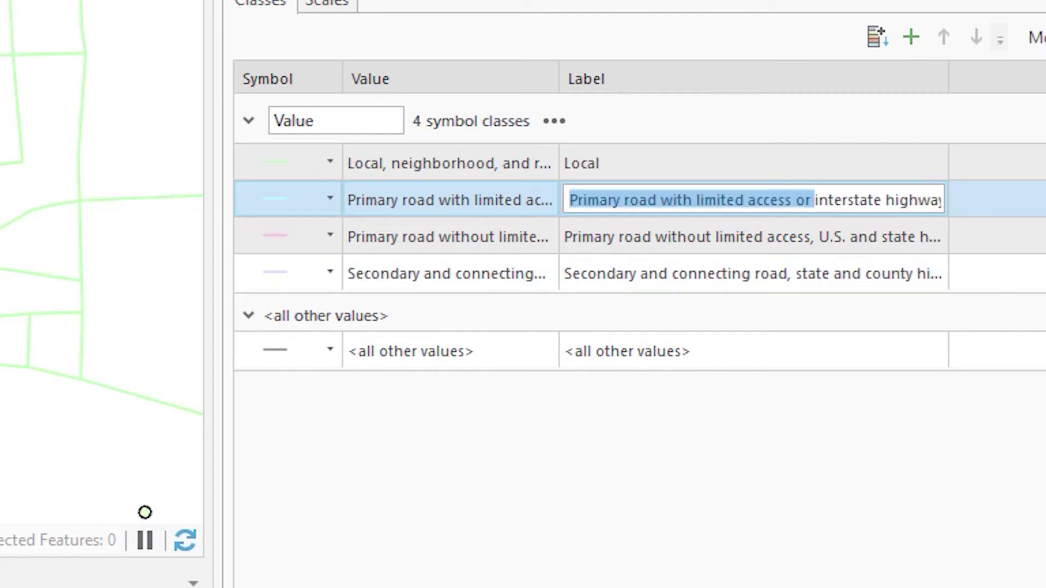
key(BackSpace)
text(Iinterstate highway, separated)
click(705, 200)
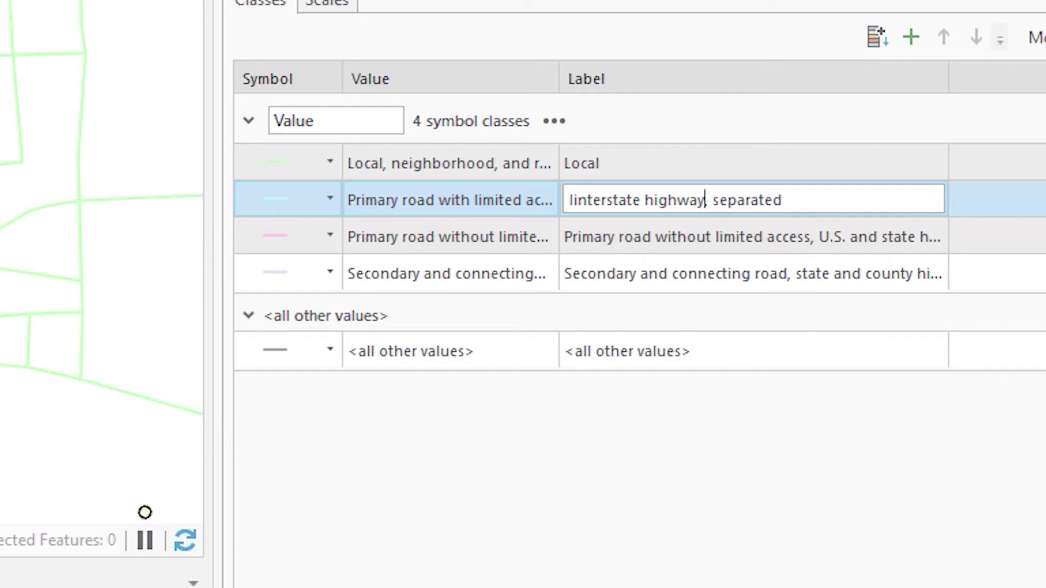
key(shift+Right)
key(shift+Right)
key(shift+Right)
key(shift+Right)
key(shift+Right)
key(shift+Right)
key(shift+Right)
key(shift+Right)
key(shift+Right)
key(shift+Right)
key(shift+Right)
key(shift+Right)
key(shift+Right)
key(shift+Right)
key(shift+Right)
key(shift+Right)
key(shift+Right)
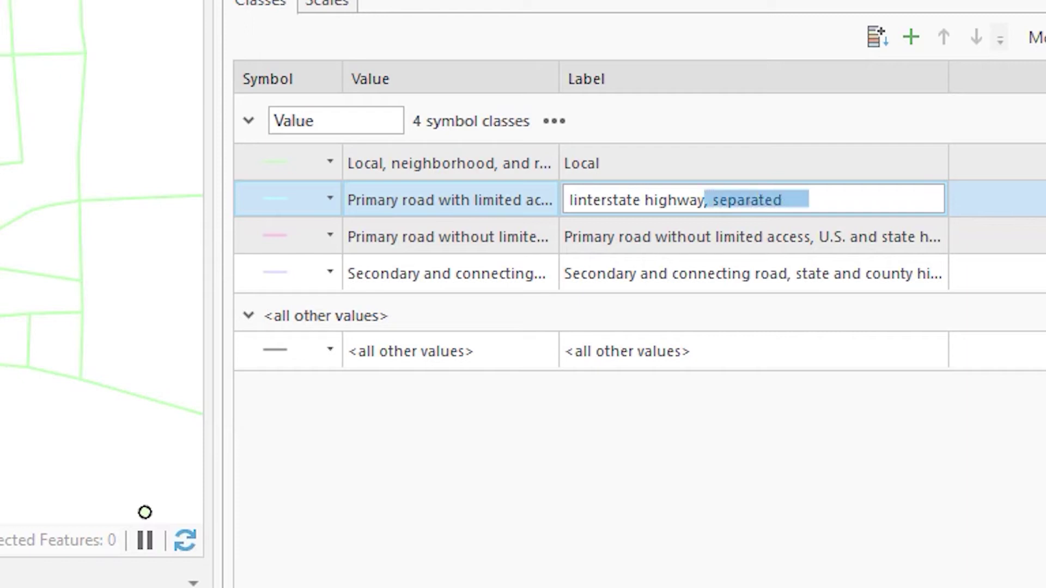
key(shift+Left)
key(shift+Left)
key(shift+Left)
key(shift+Left)
key(shift+Left)
key(shift+Left)
key(BackSpace)
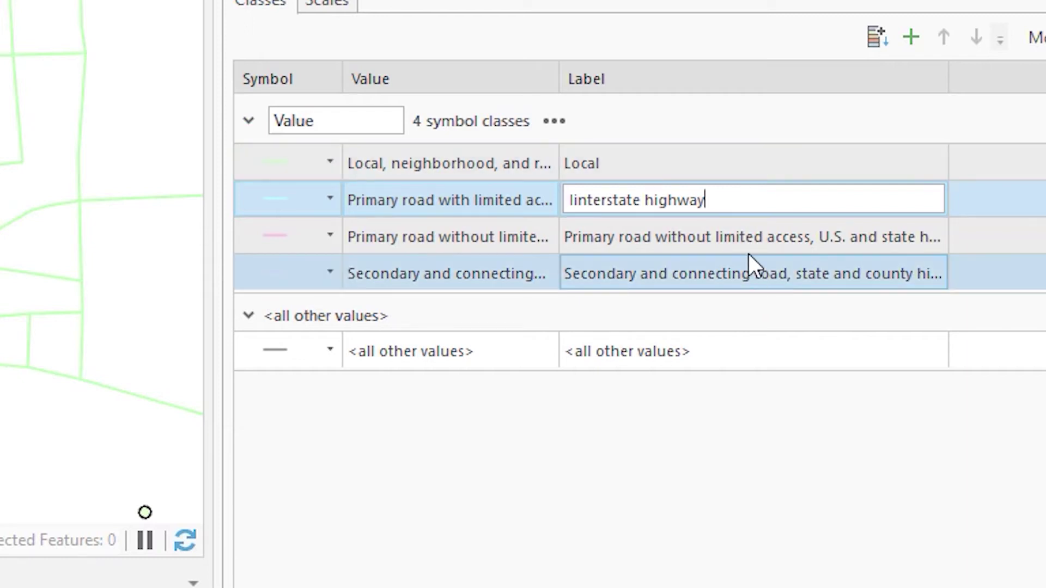
click(721, 233)
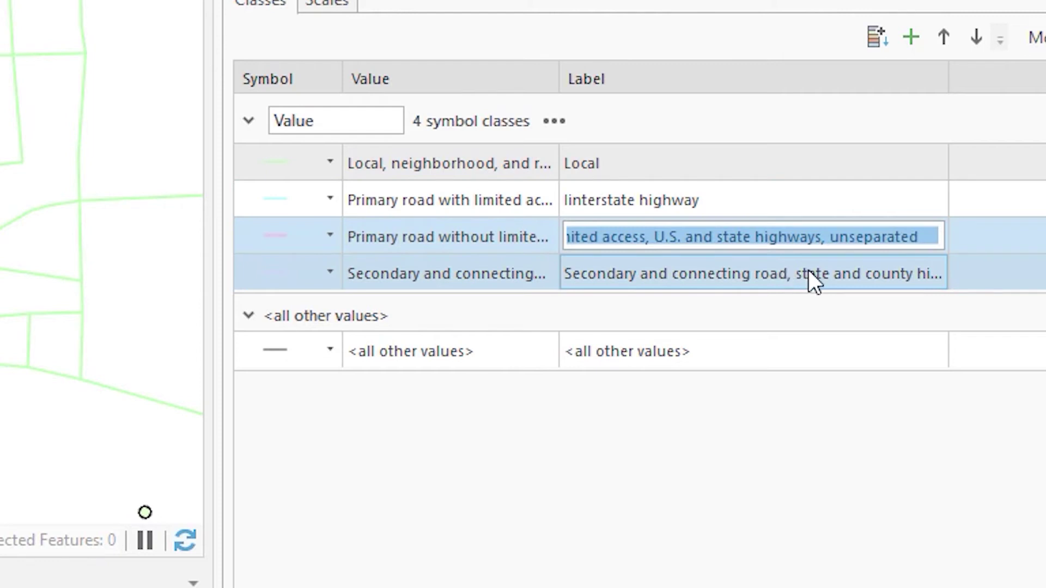
Label the next two classes 'State Highway' and 'County Road'.
text(State High)
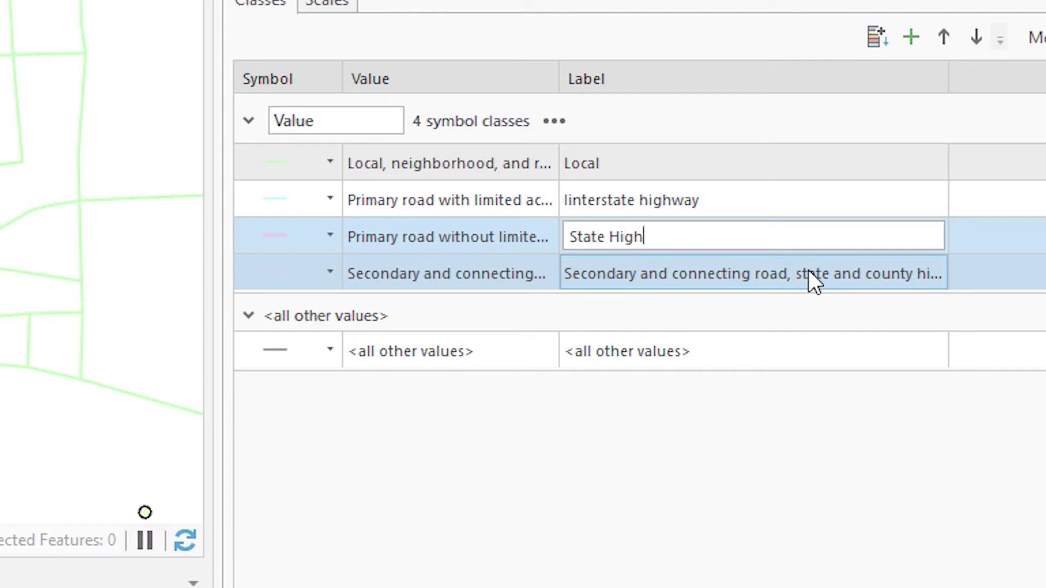
text(way)
click(809, 270)
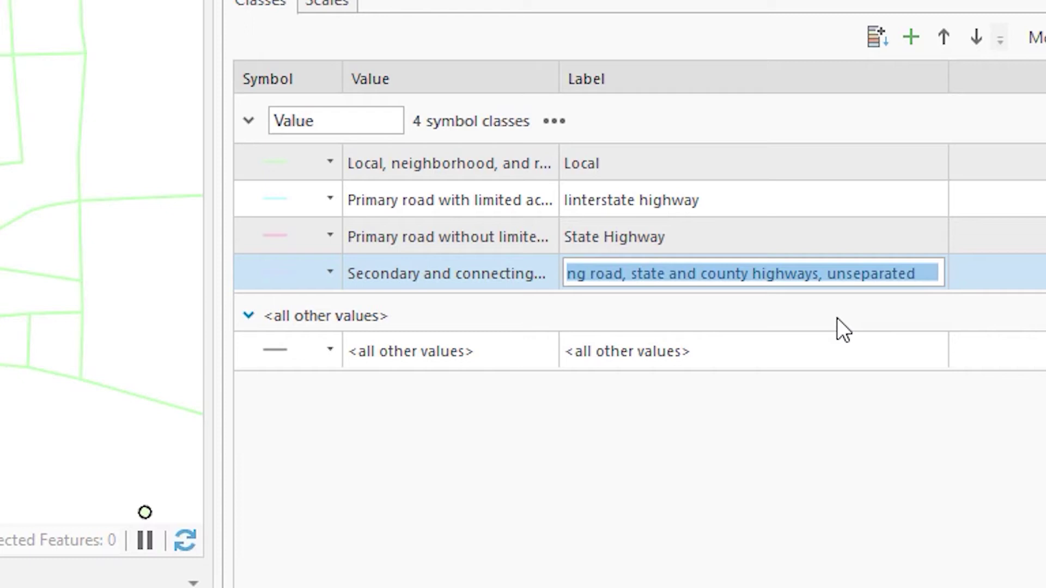
text(Coimty)
key(BackSpace)
key(BackSpace)
key(BackSpace)
key(BackSpace)
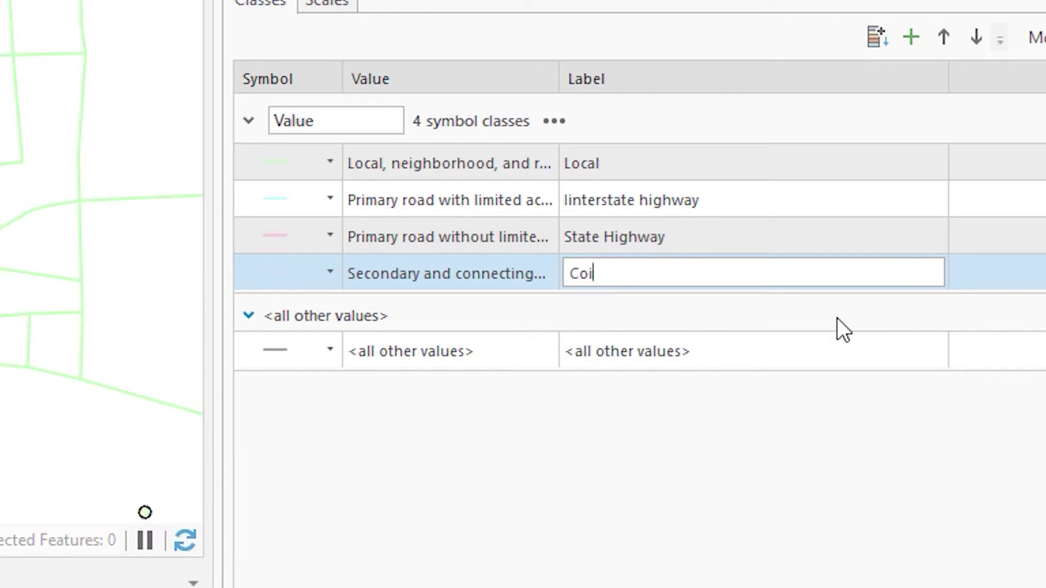
text(unjty)
key(BackSpace)
key(BackSpace)
key(BackSpace)
key(BackSpace)
text(ty Road)
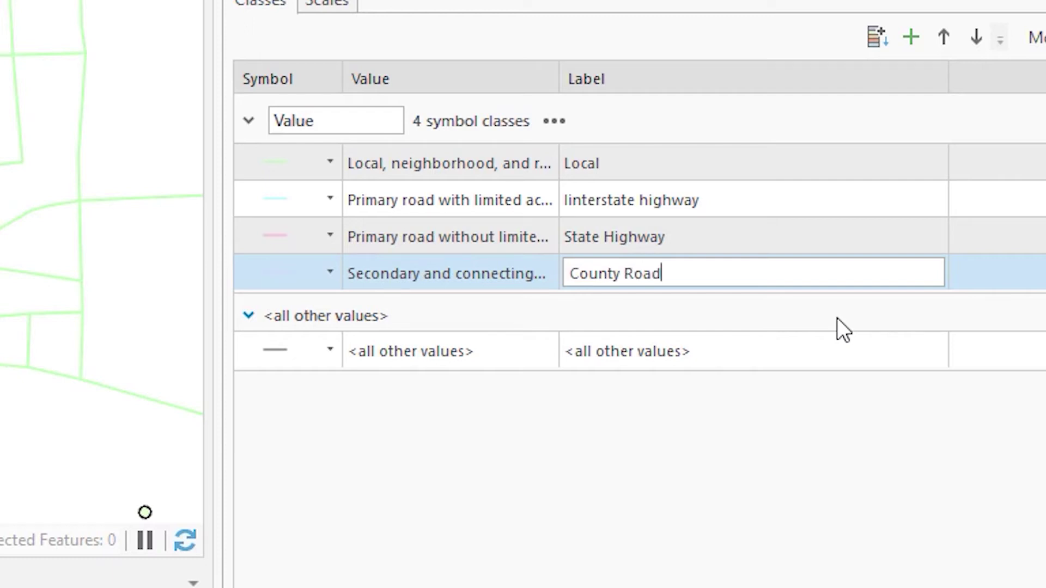
Delete the <all other values> class from the list.
click(443, 349)
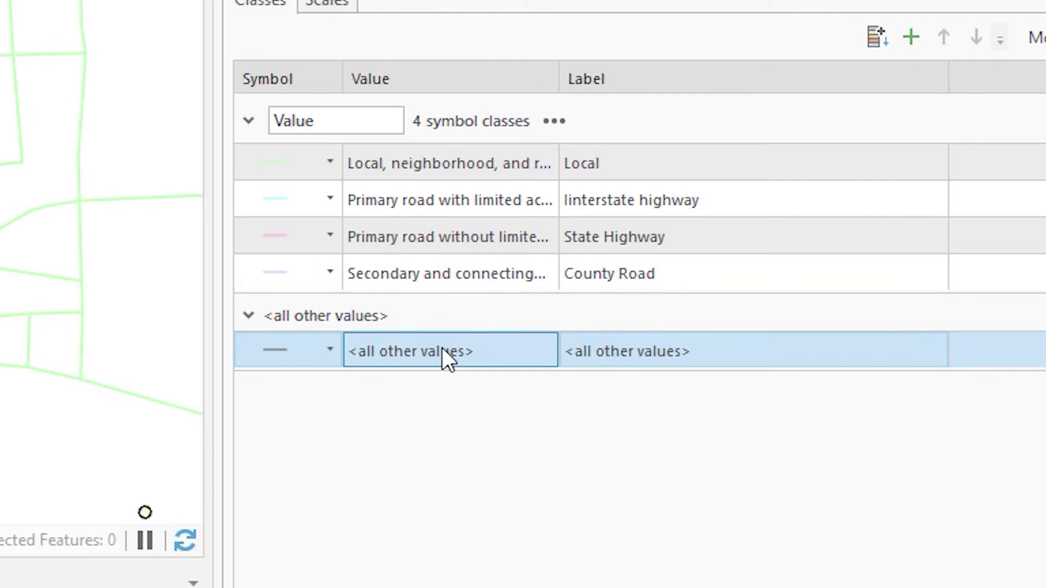
right_click(498, 352)
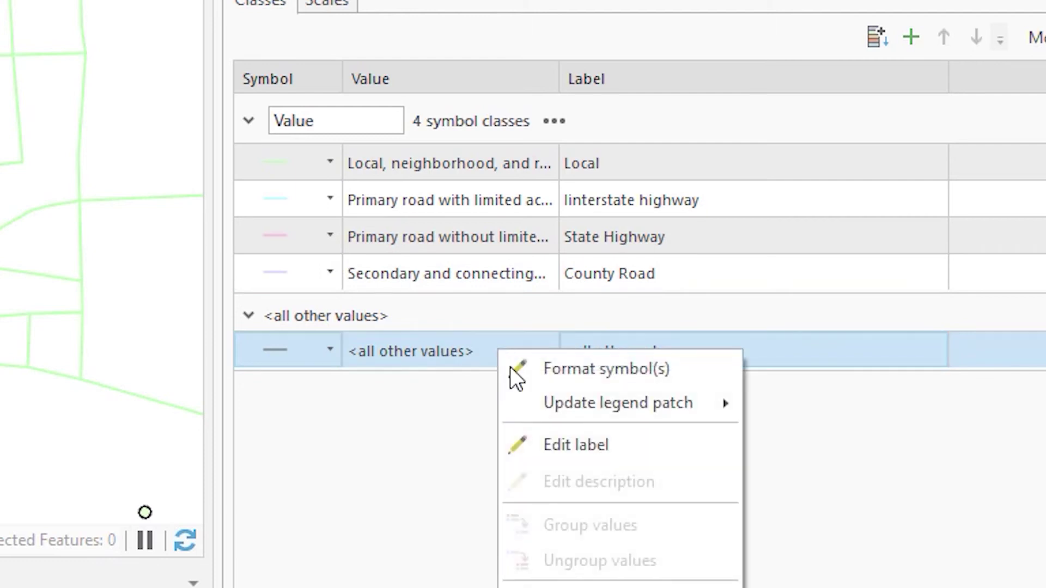
key(Delete)
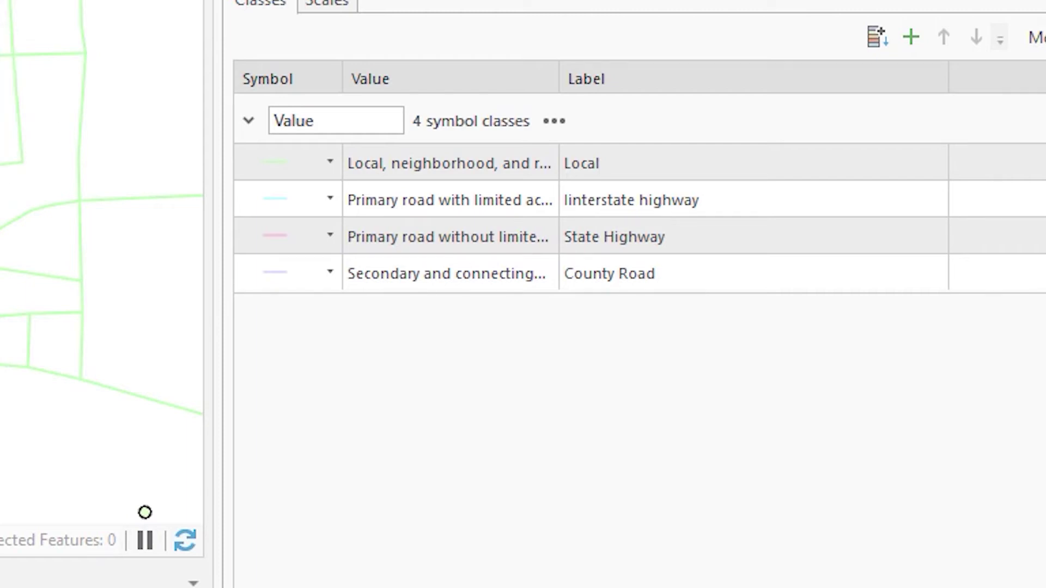
Widen the Value and Symbol columns of the class list.
click(403, 161)
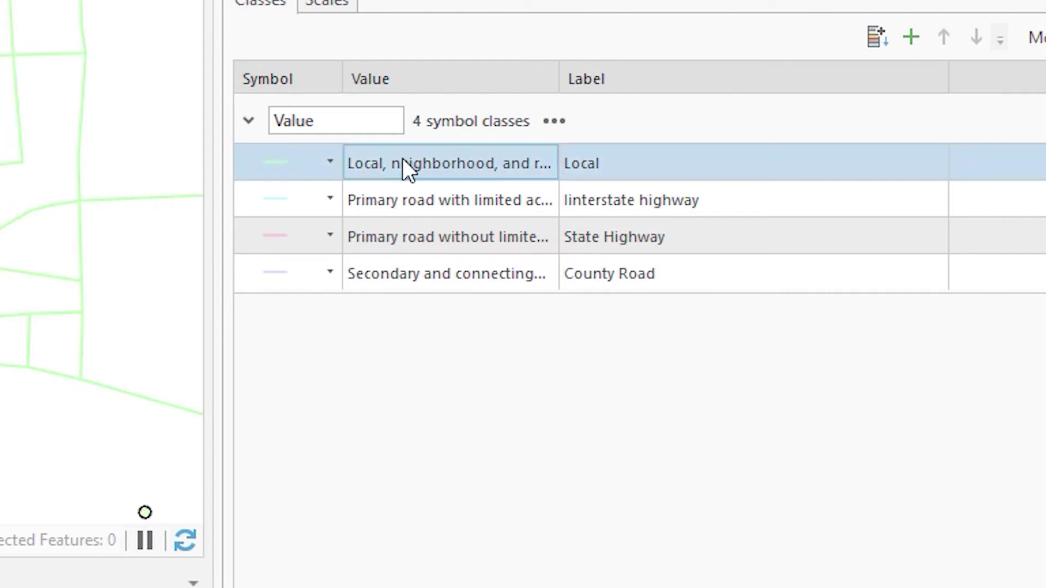
click(341, 158)
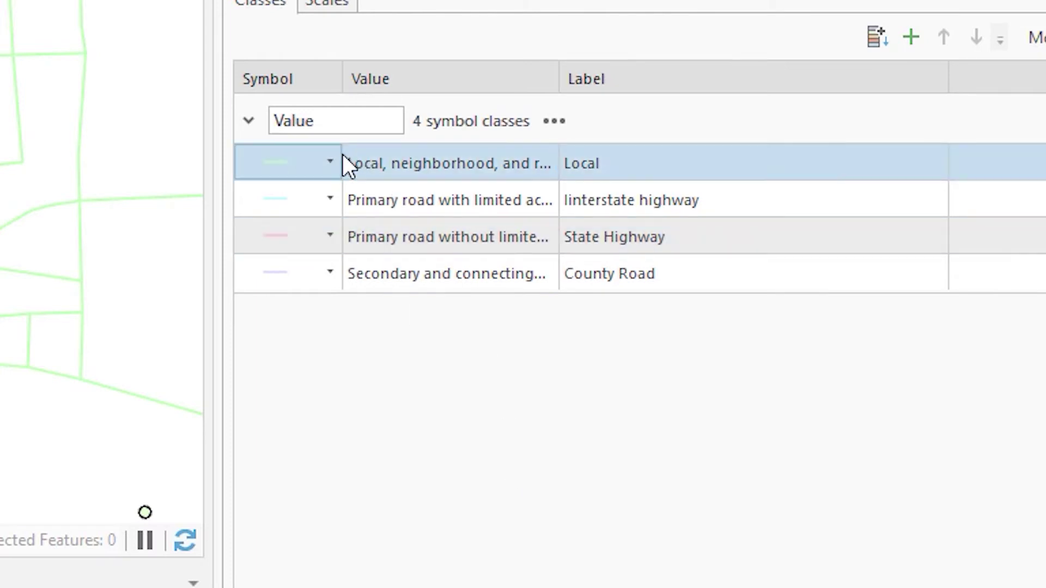
drag(567, 79, 658, 75)
drag(342, 73, 410, 73)
click(762, 171)
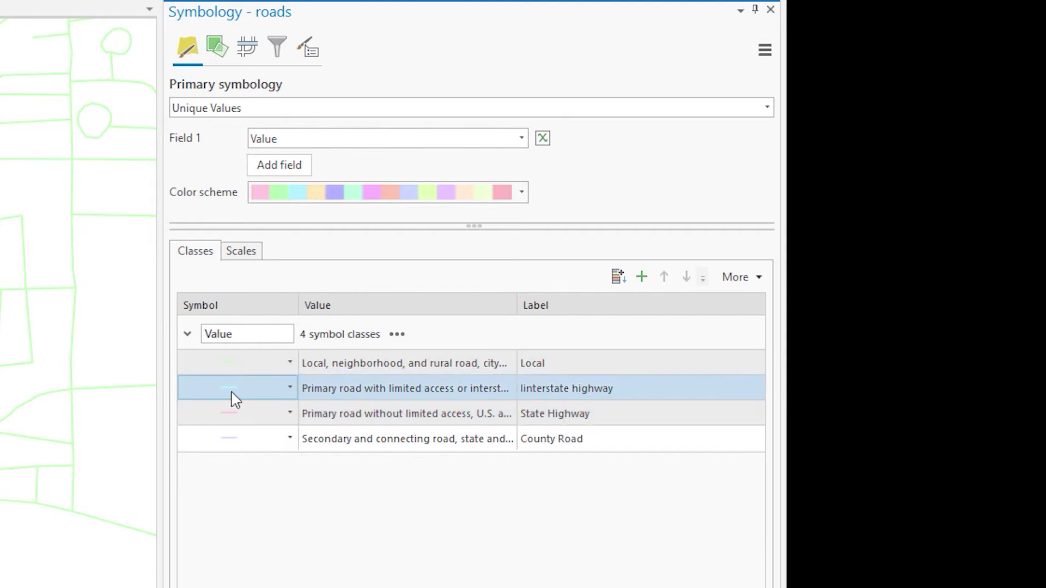
Give the interstate highway class the orange-red Highway line symbol.
click(230, 389)
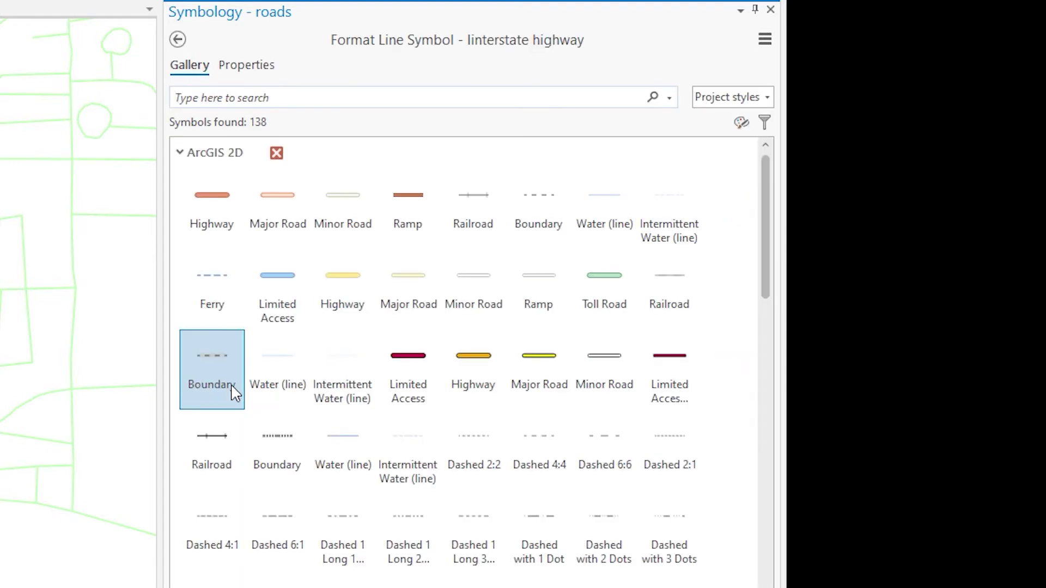
click(527, 561)
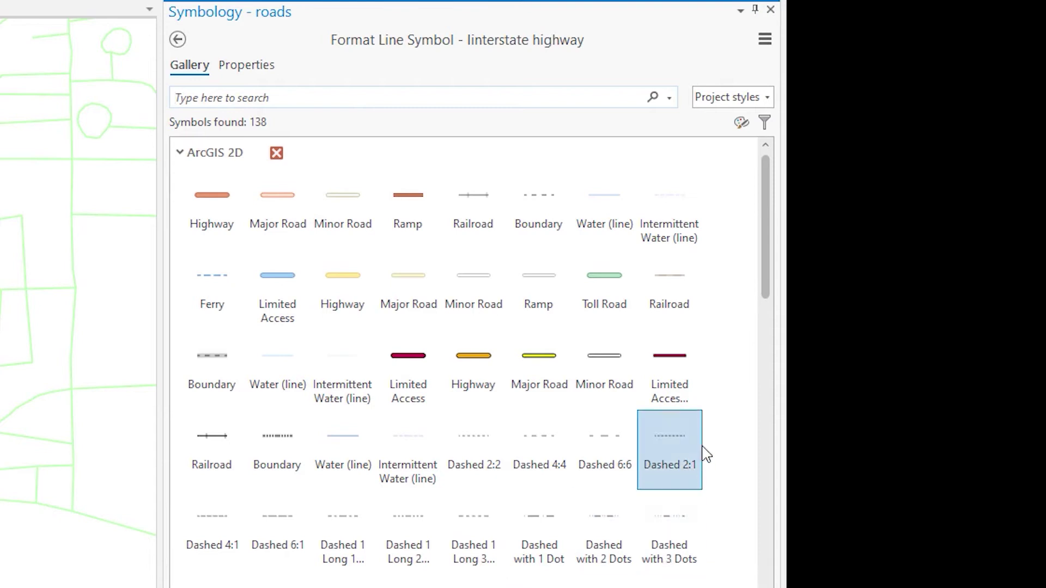
click(210, 204)
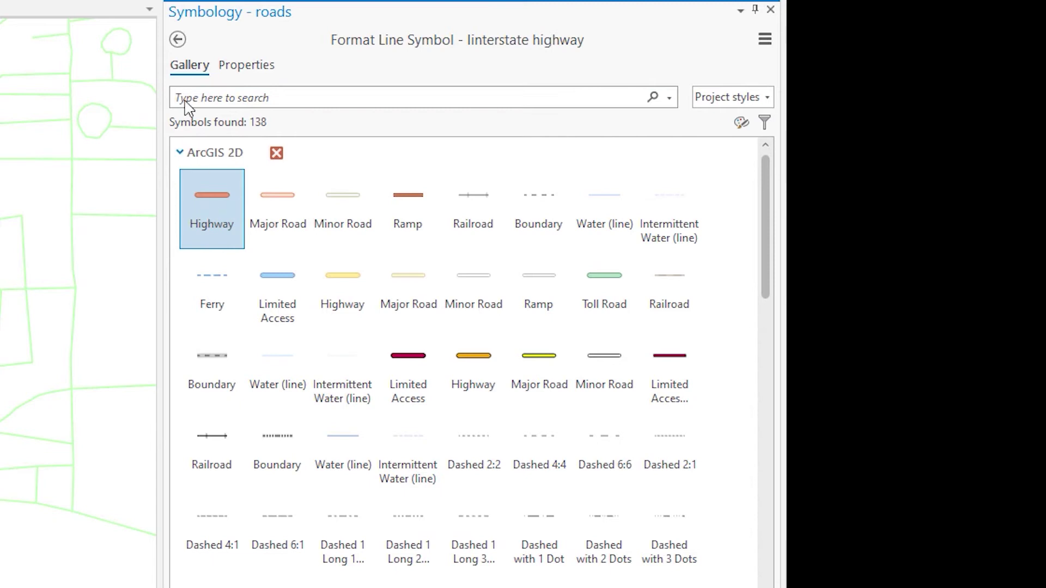
click(178, 39)
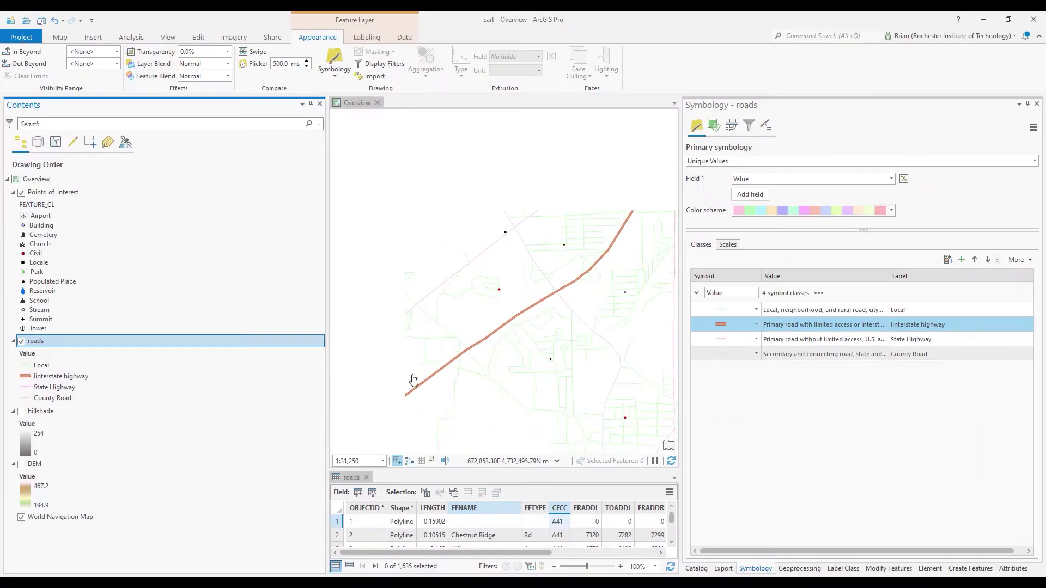
Zoom to the interchange and switch interstate highway to the yellow Major Road symbol.
scroll(577, 355, up, 3)
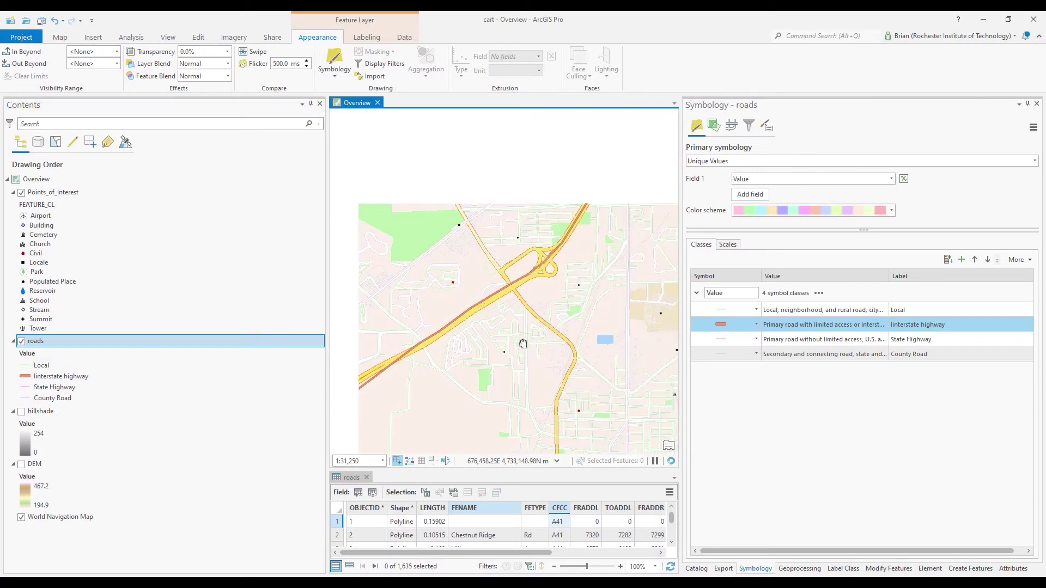
scroll(556, 299, up, 2)
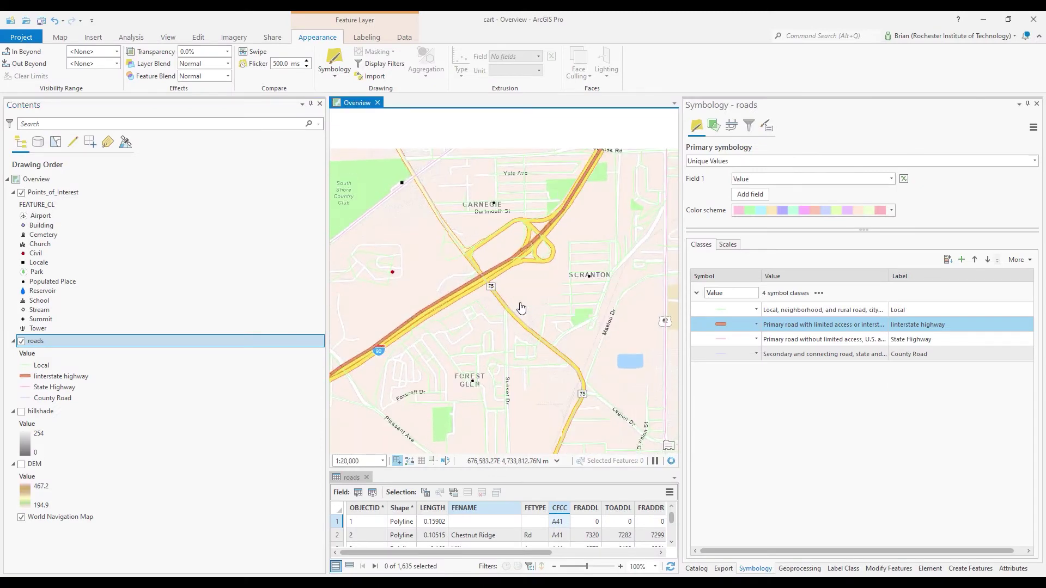
drag(527, 309, 537, 271)
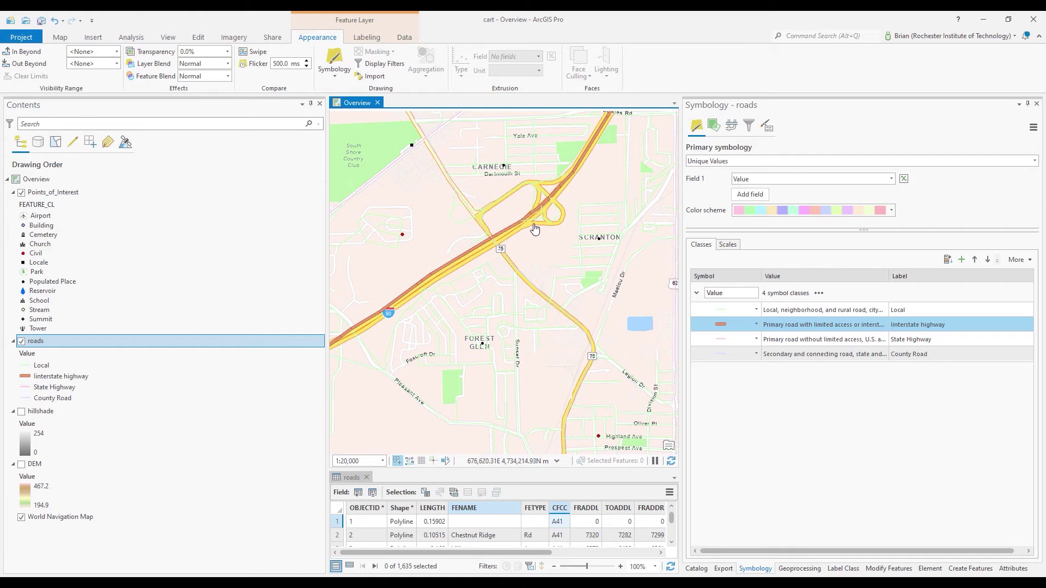
click(721, 327)
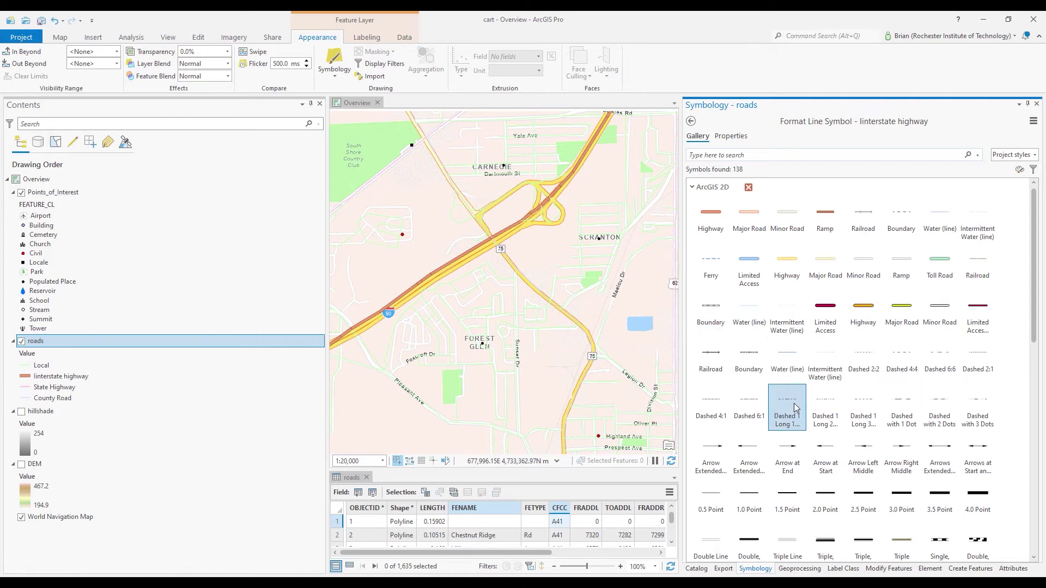
click(908, 311)
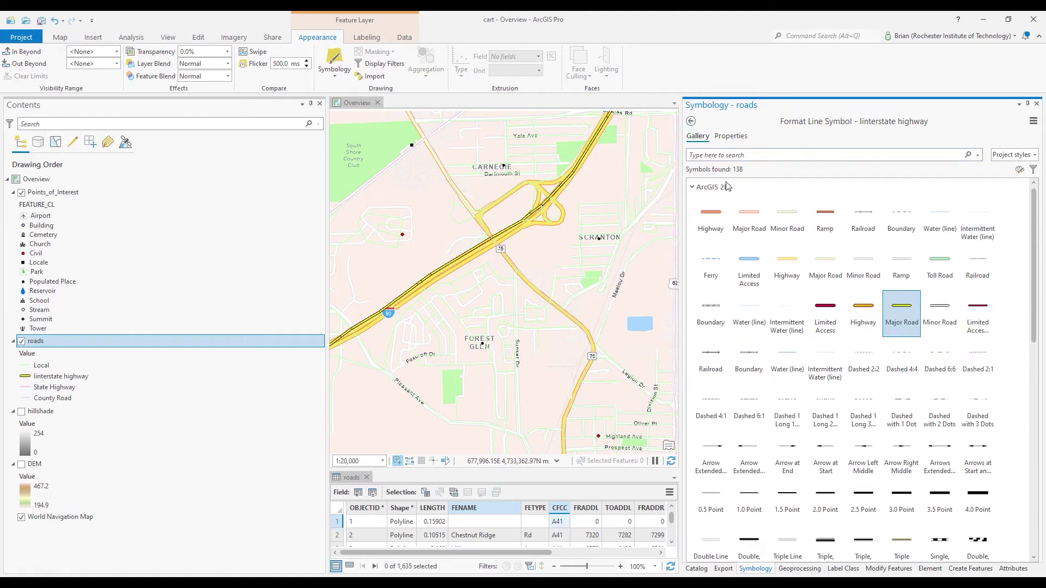
click(691, 120)
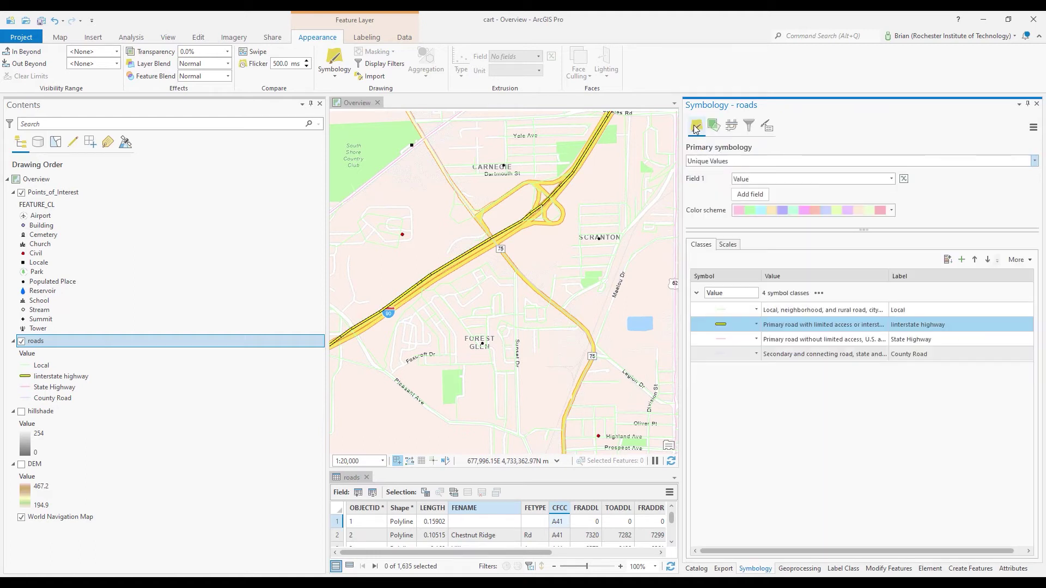
Give Local roads the Minor Road symbol and State Highway the pale Major Road symbol.
click(723, 312)
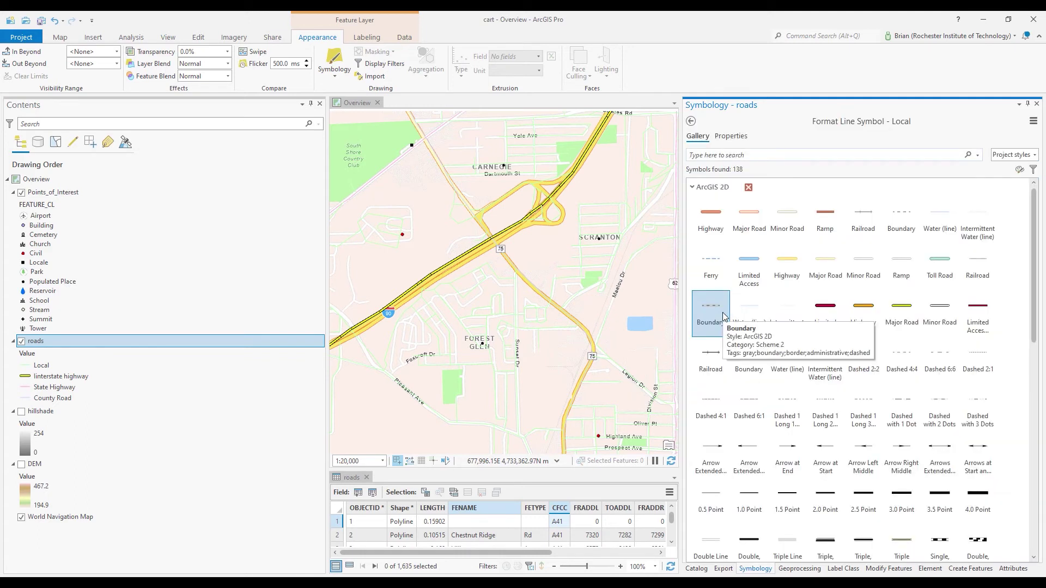
click(873, 272)
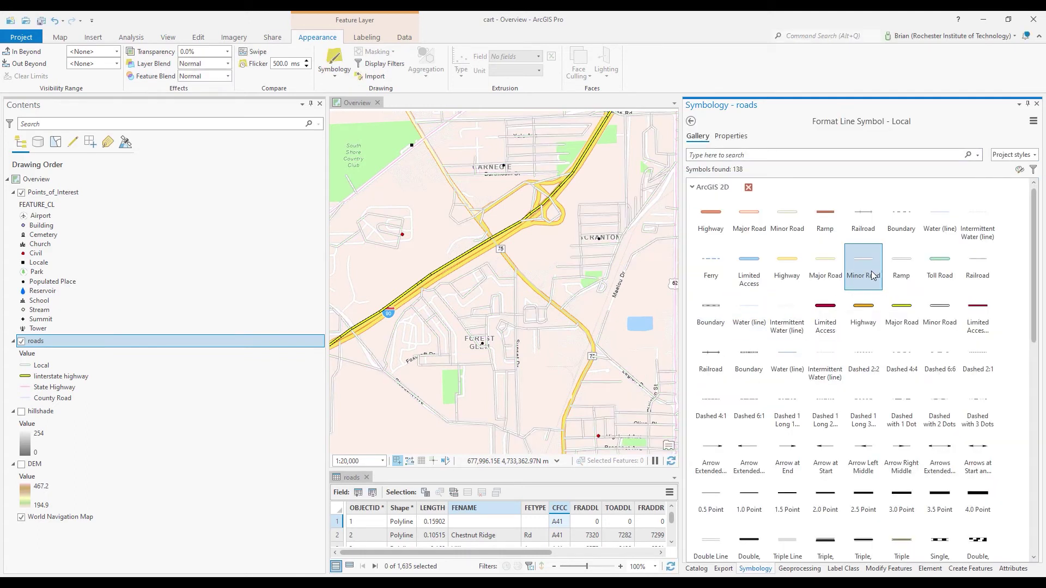
click(691, 121)
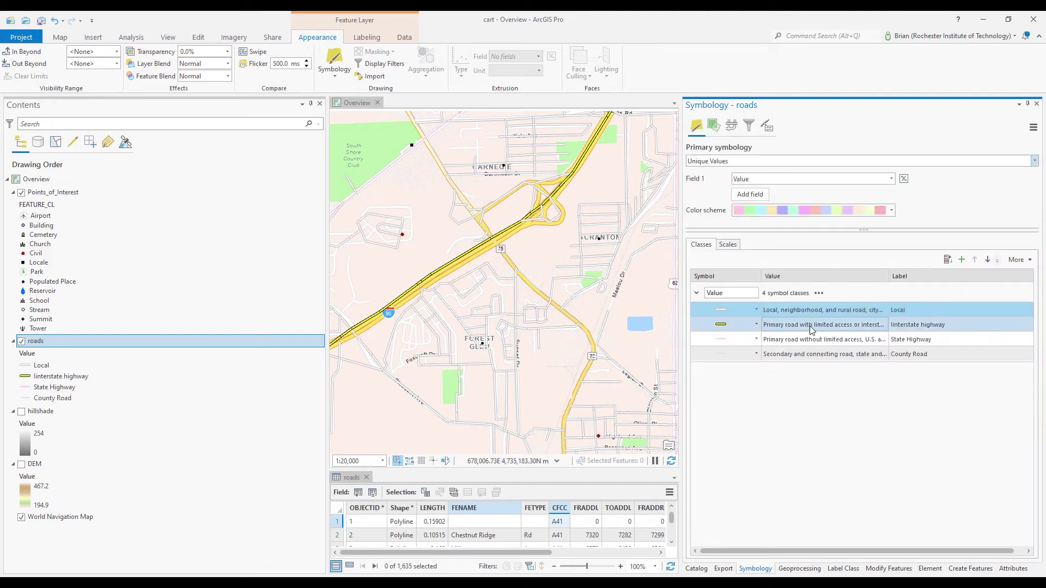
click(718, 339)
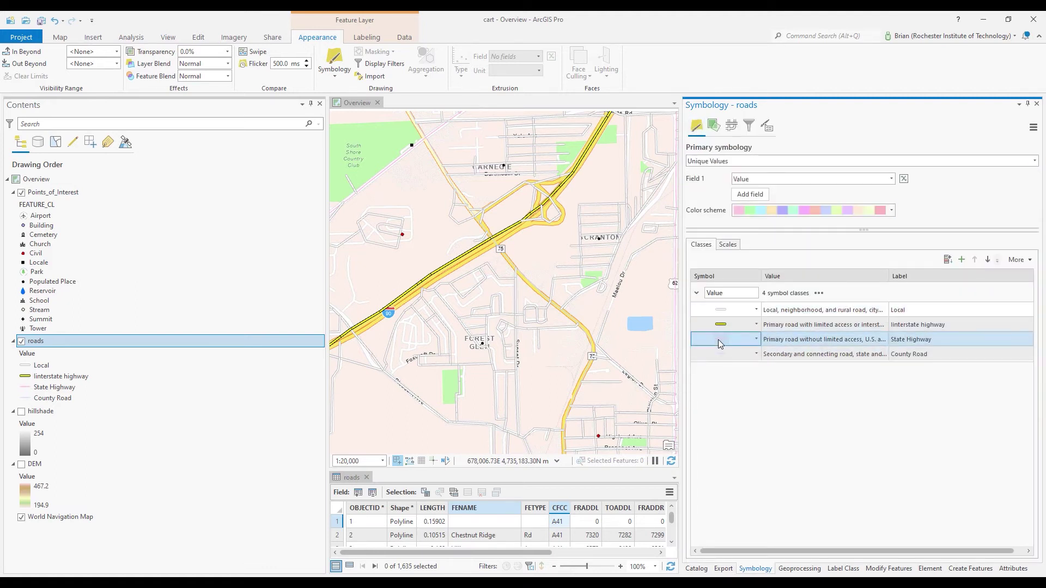
click(718, 339)
click(919, 335)
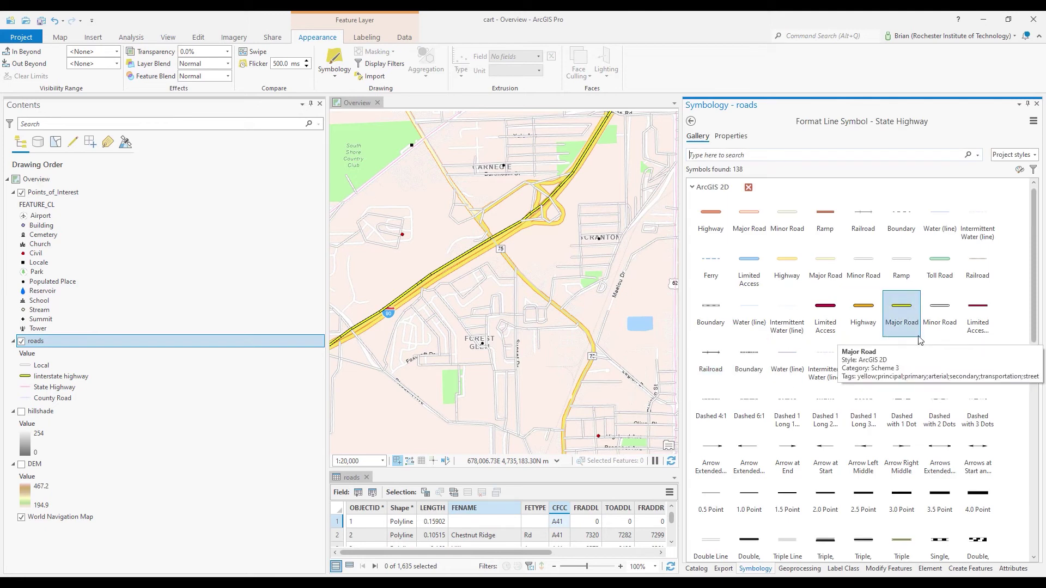
click(761, 228)
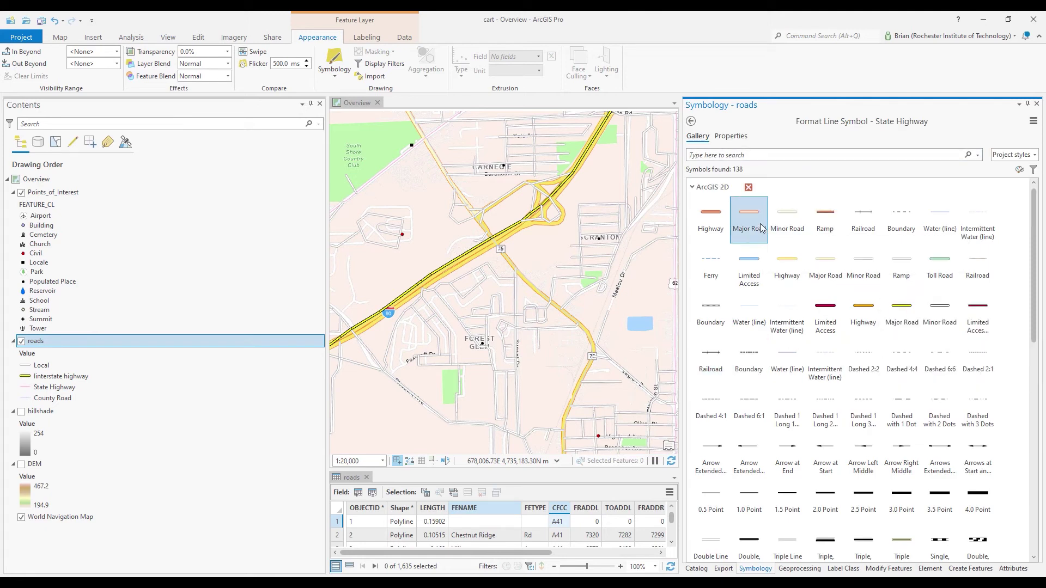
click(692, 123)
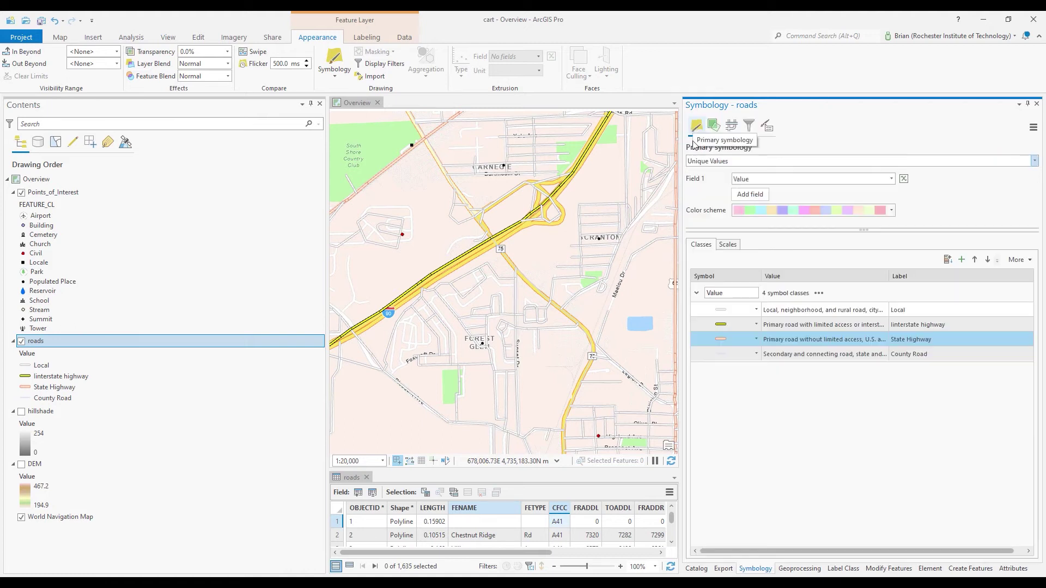
Give County Road the dark red Limited Access symbol and hide the World Navigation Map basemap.
click(724, 352)
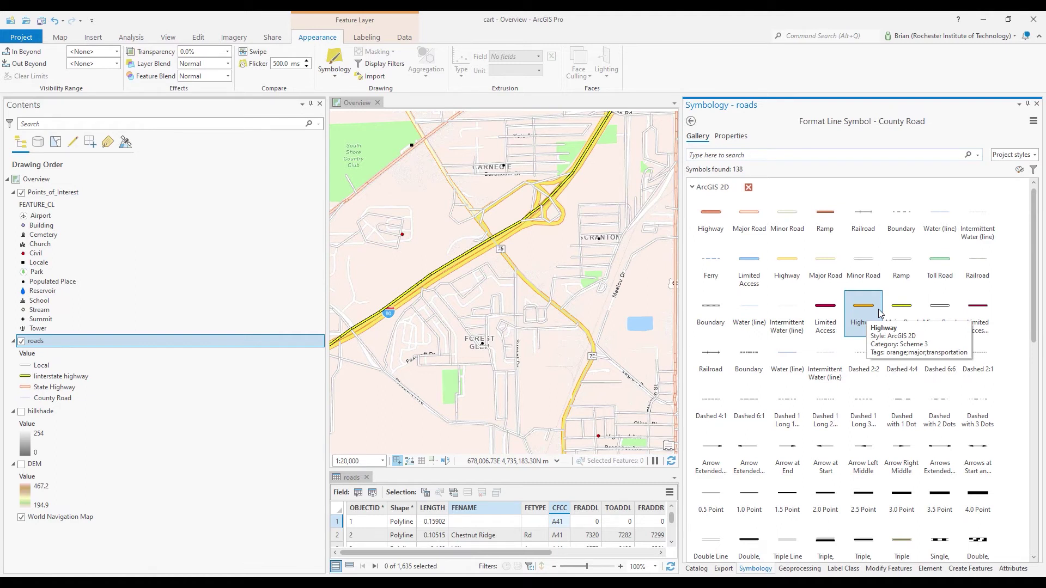
click(980, 307)
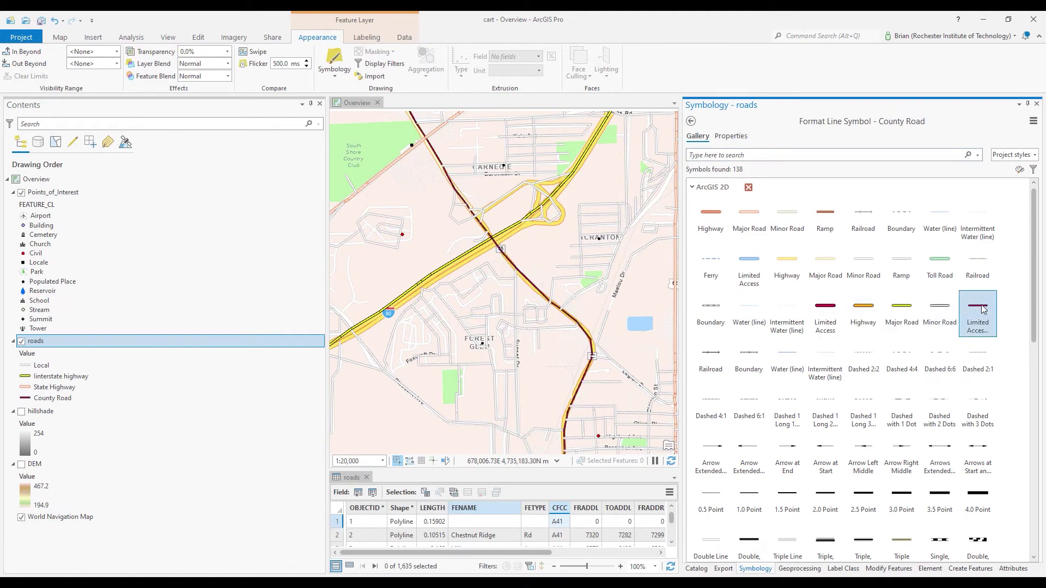
click(691, 121)
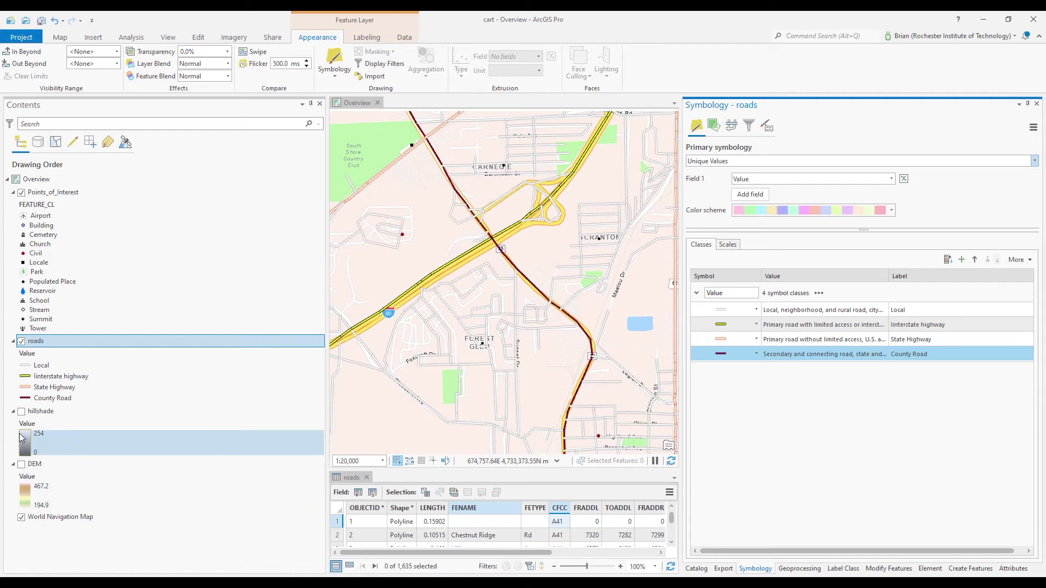
click(21, 517)
Show the basemap again and widen the Interstate yellow line to 6 pt, applying it.
click(21, 516)
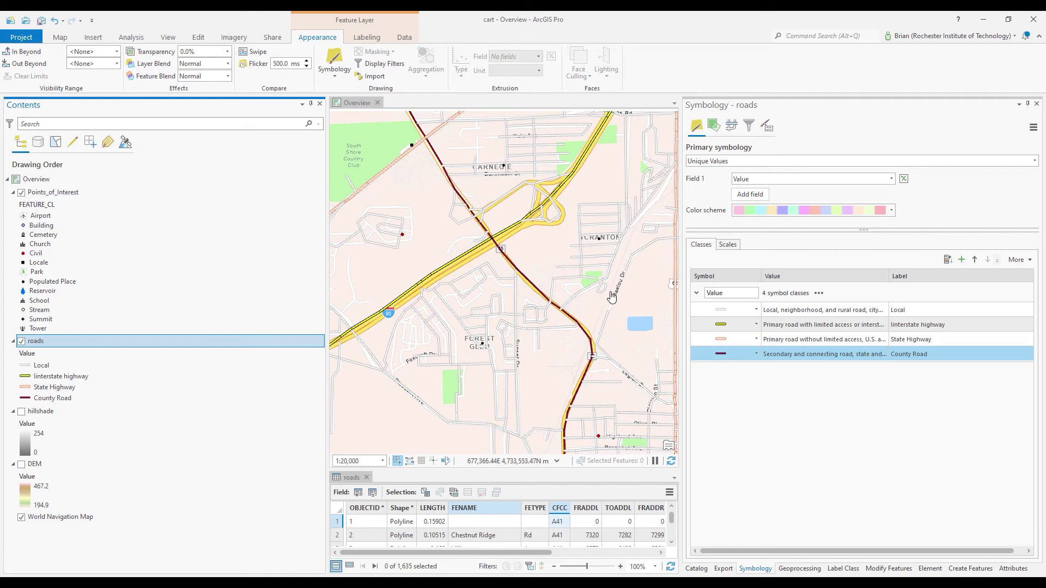
click(722, 325)
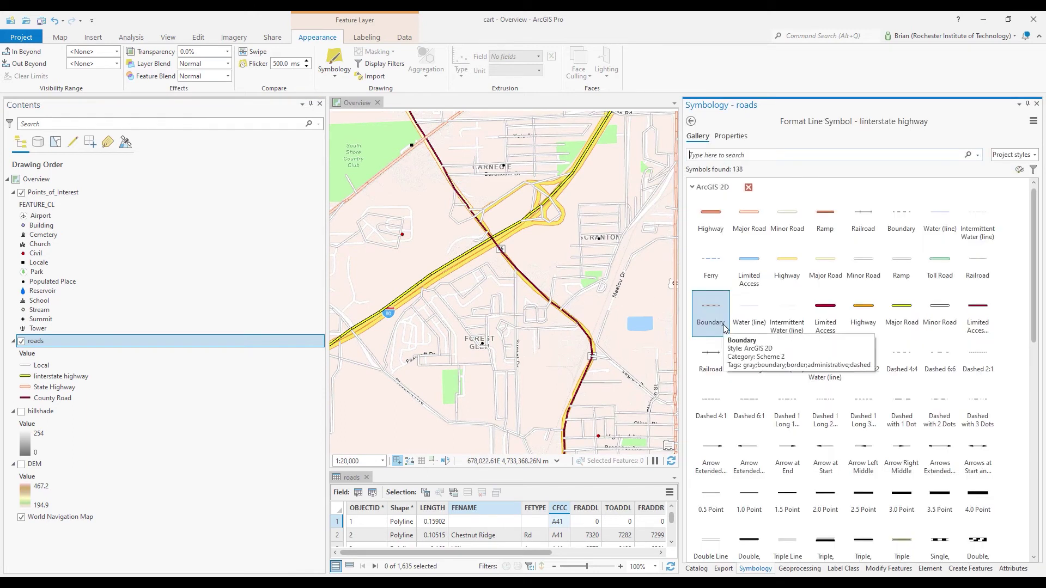
click(738, 137)
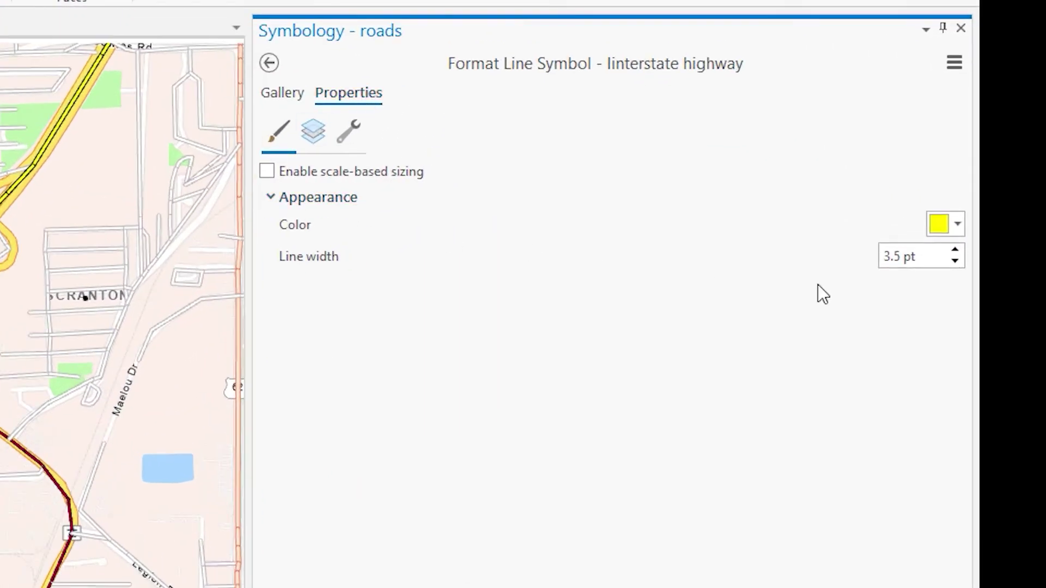
click(955, 250)
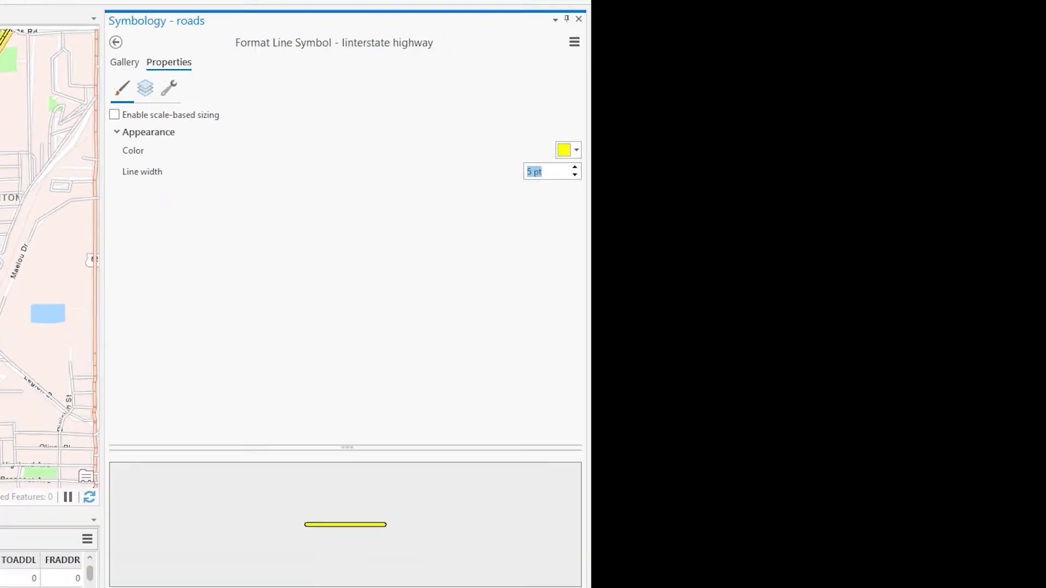
click(407, 533)
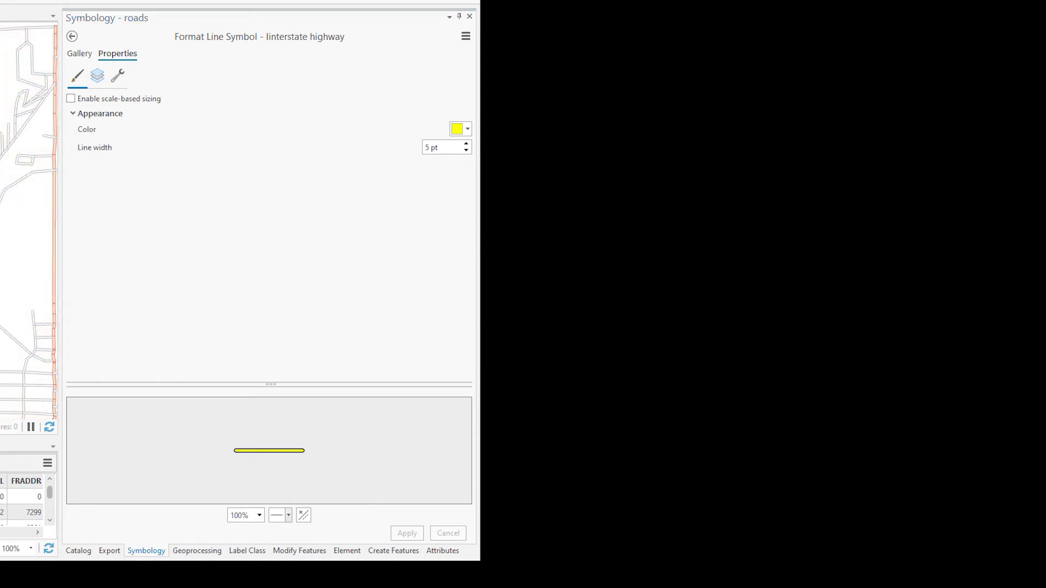
click(466, 144)
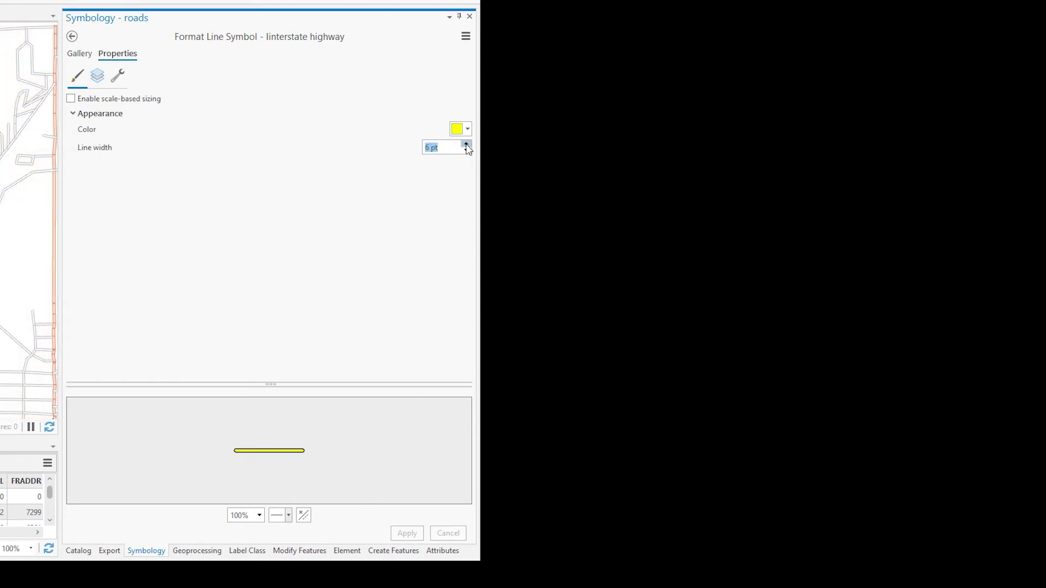
click(407, 532)
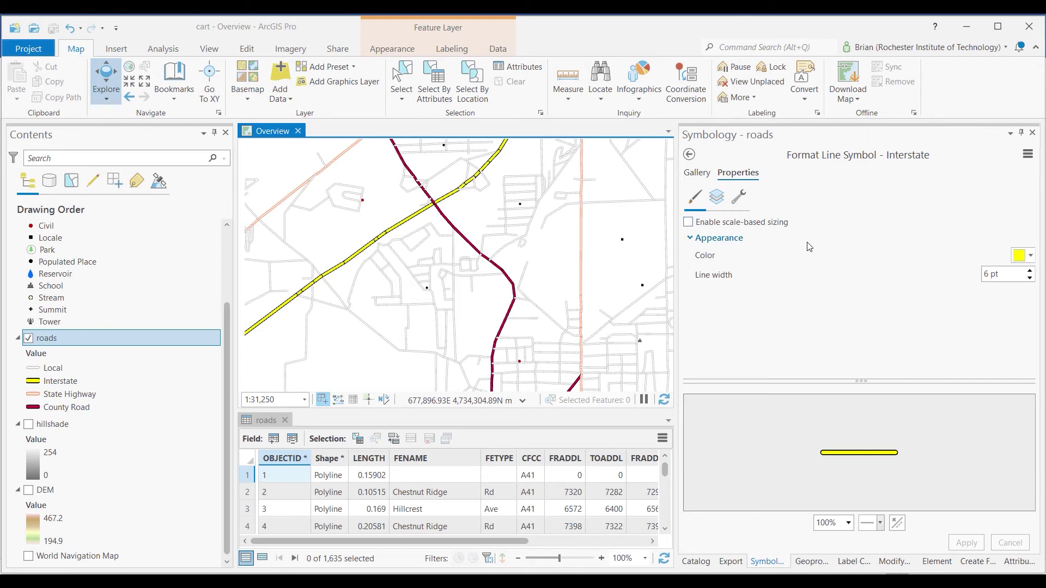
Pan and zoom in to about 1:5,243 on a County Road–State Highway junction.
drag(576, 338, 508, 265)
scroll(500, 273, up, 2)
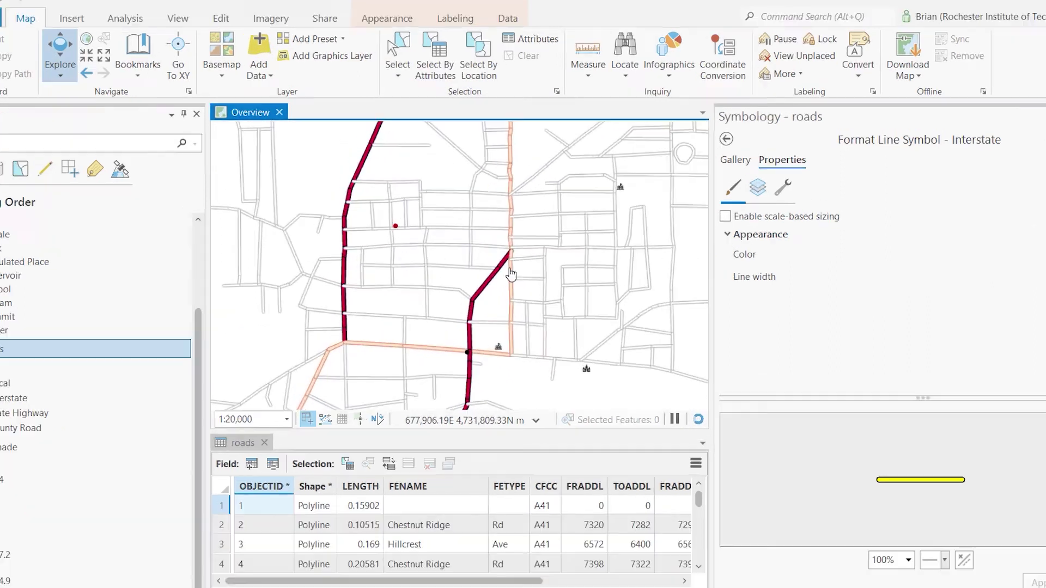
scroll(511, 275, up, 6)
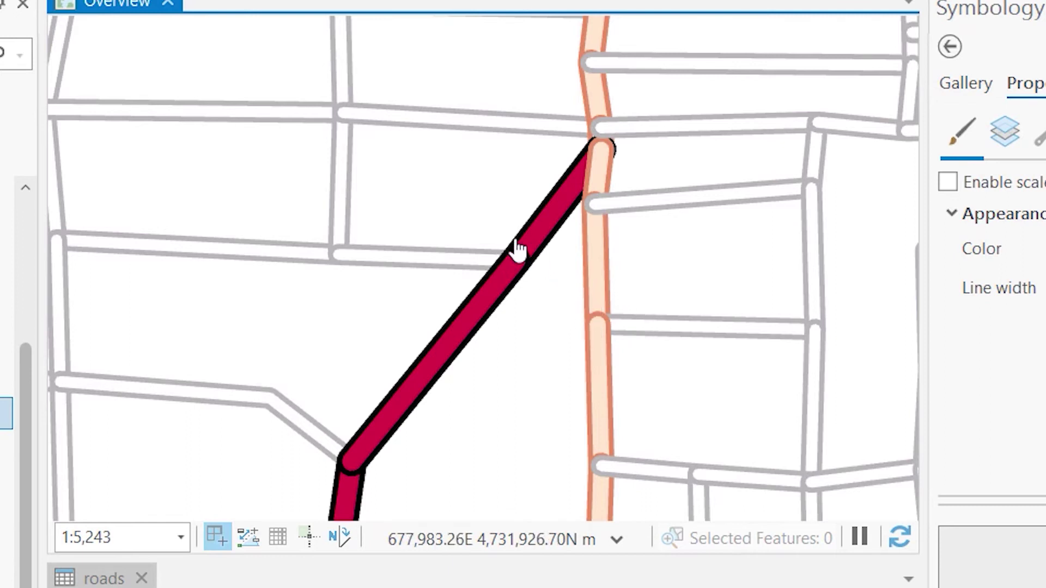
drag(540, 210, 495, 253)
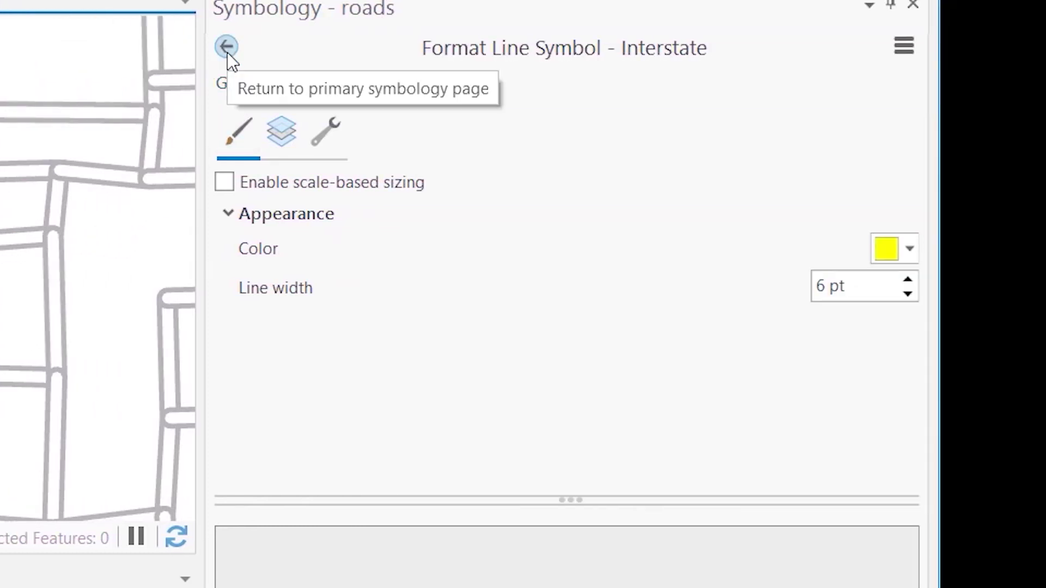
Set the State Highway symbol's wider outer stroke to butt caps and apply.
click(227, 52)
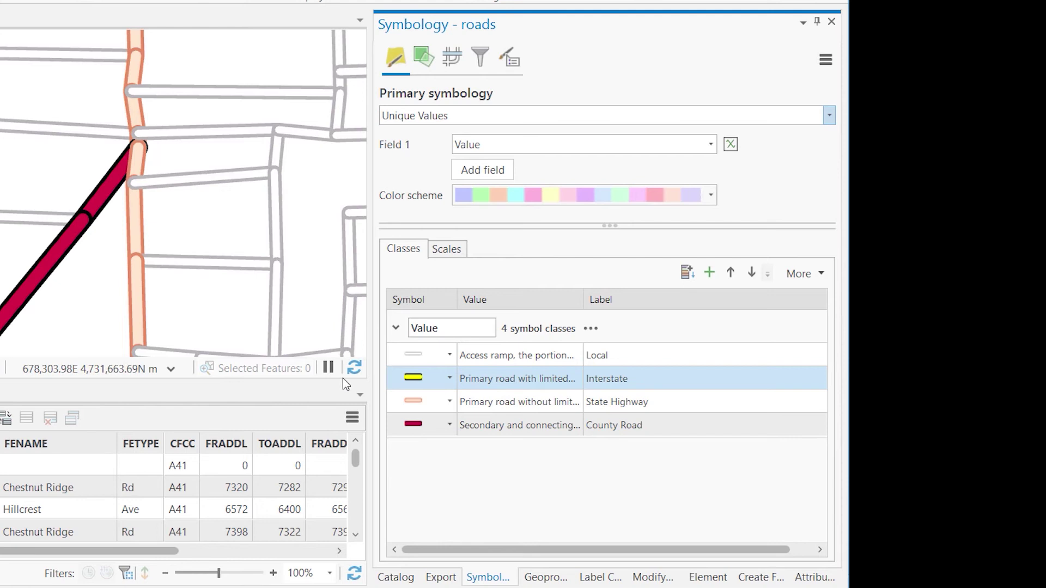
ctrl+click(408, 401)
click(407, 401)
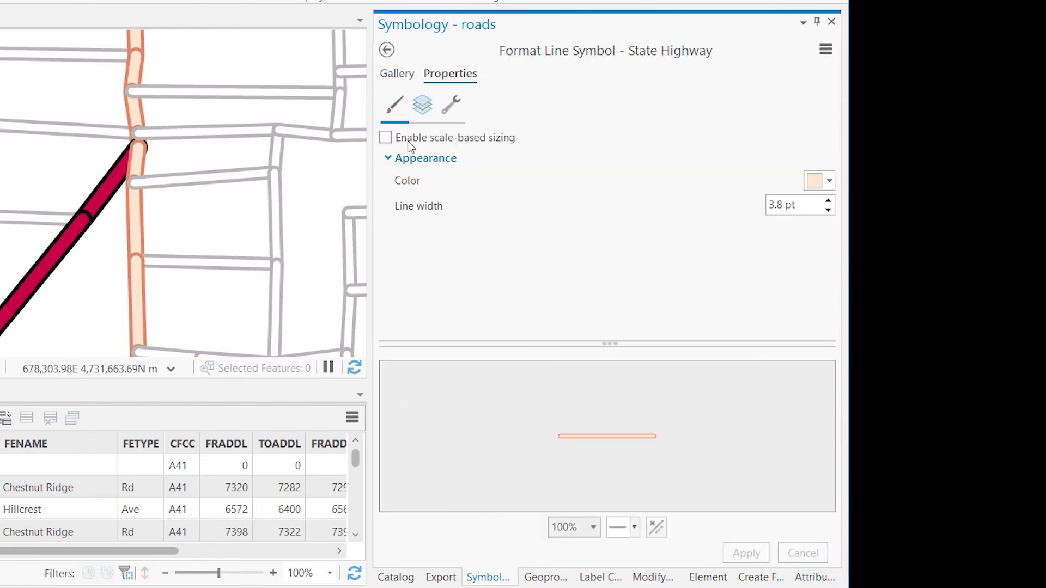
click(421, 111)
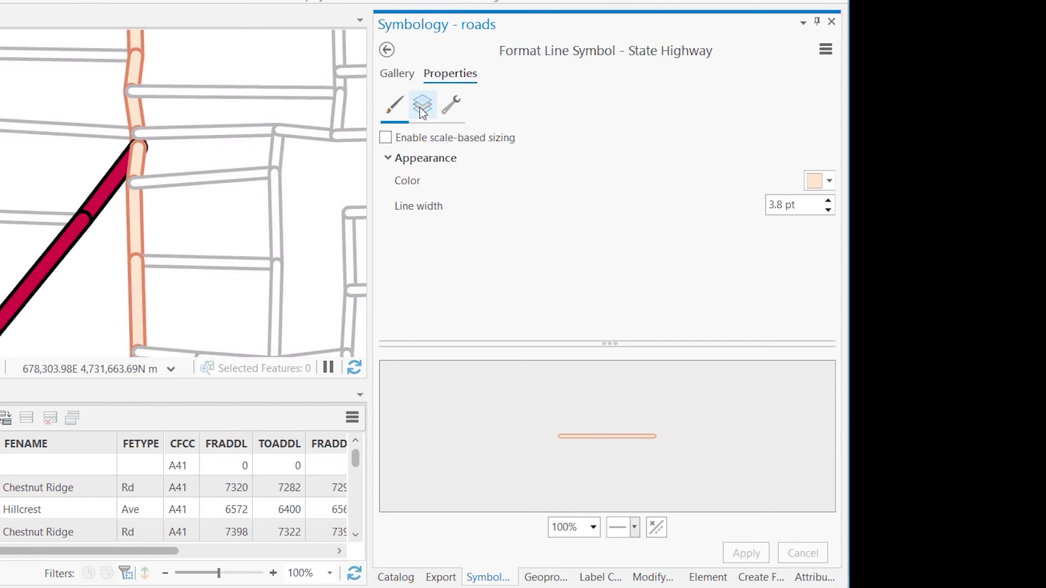
drag(536, 345, 535, 448)
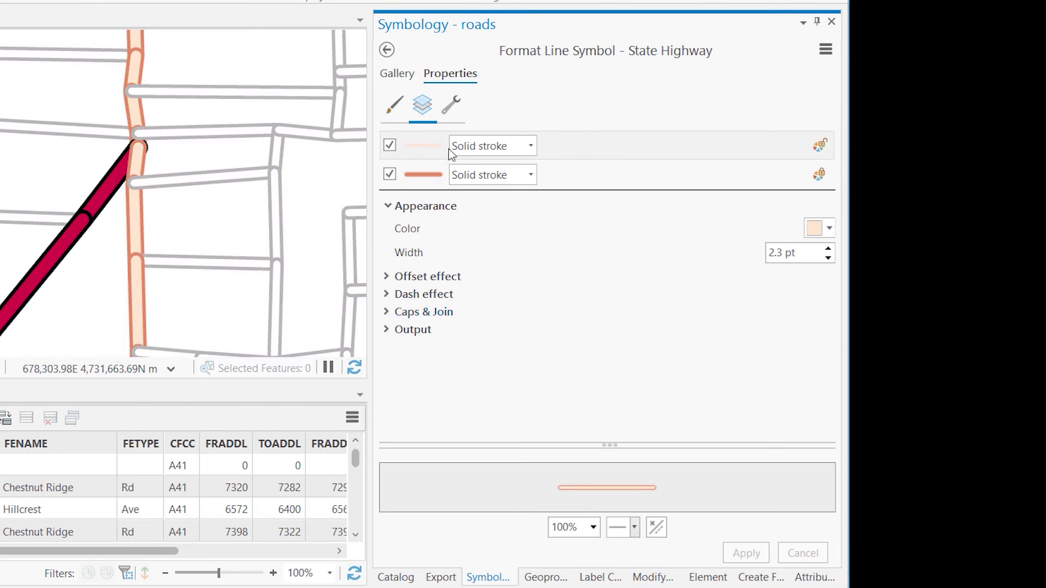
click(415, 175)
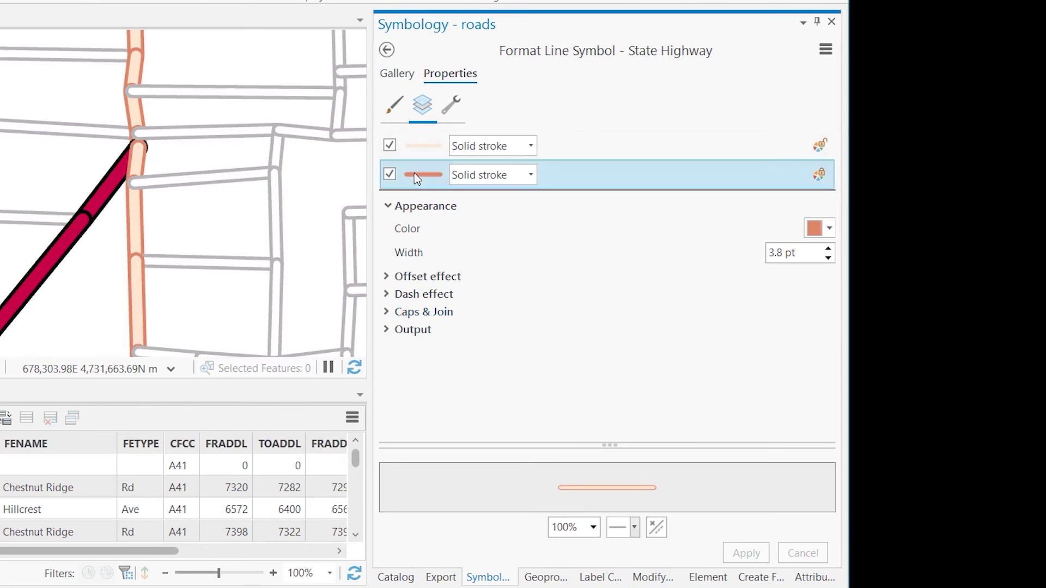
click(386, 312)
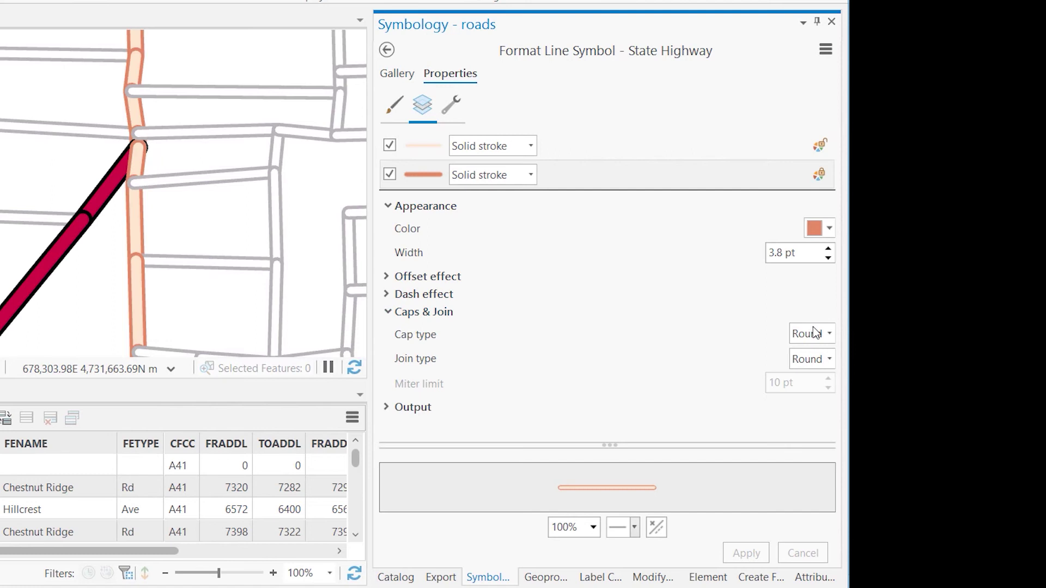
click(828, 333)
click(814, 355)
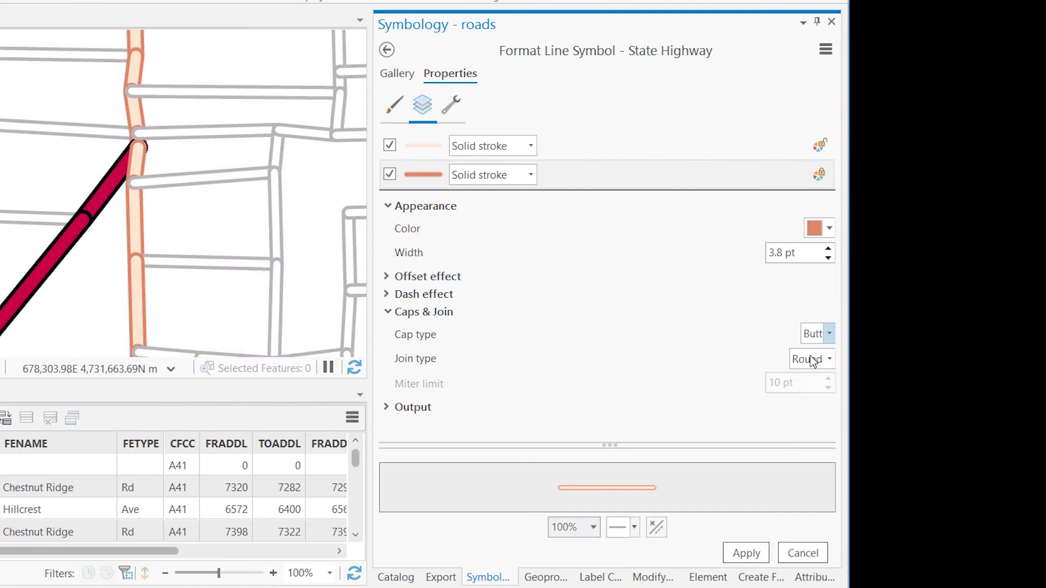
click(746, 553)
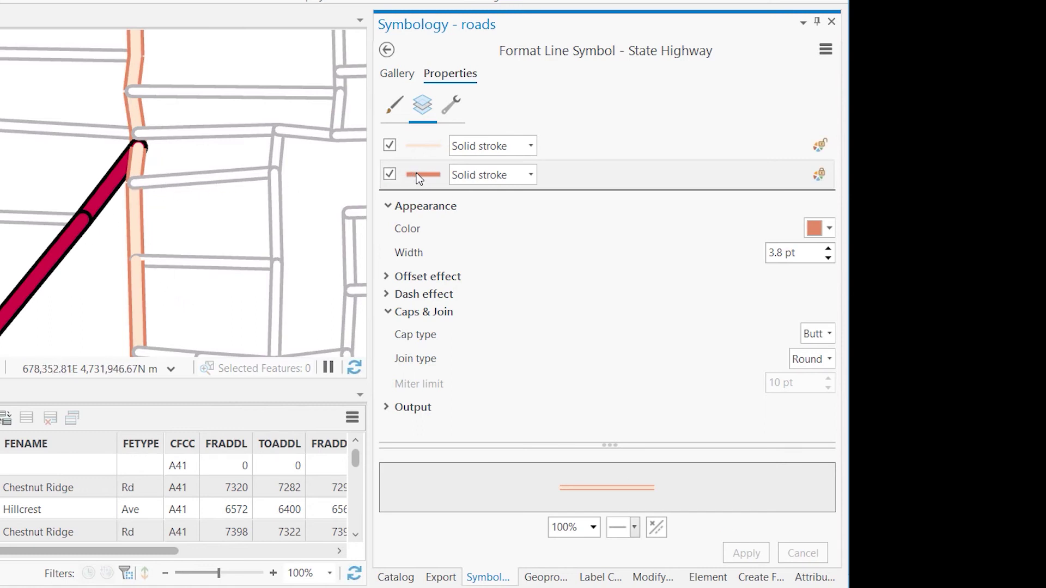
Set the inner State Highway stroke to butt caps and keep the change returning to classes.
click(408, 151)
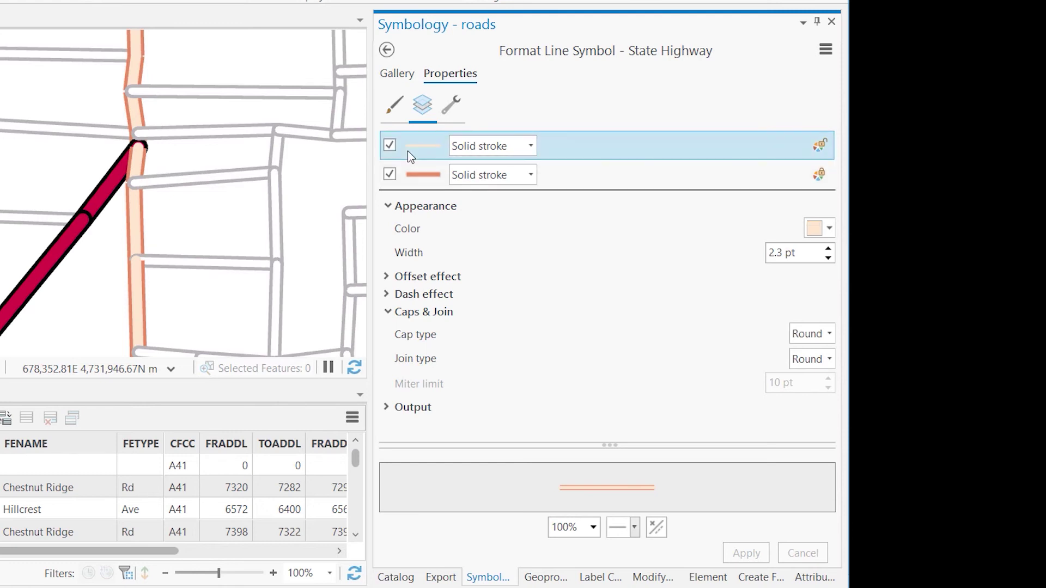
click(829, 334)
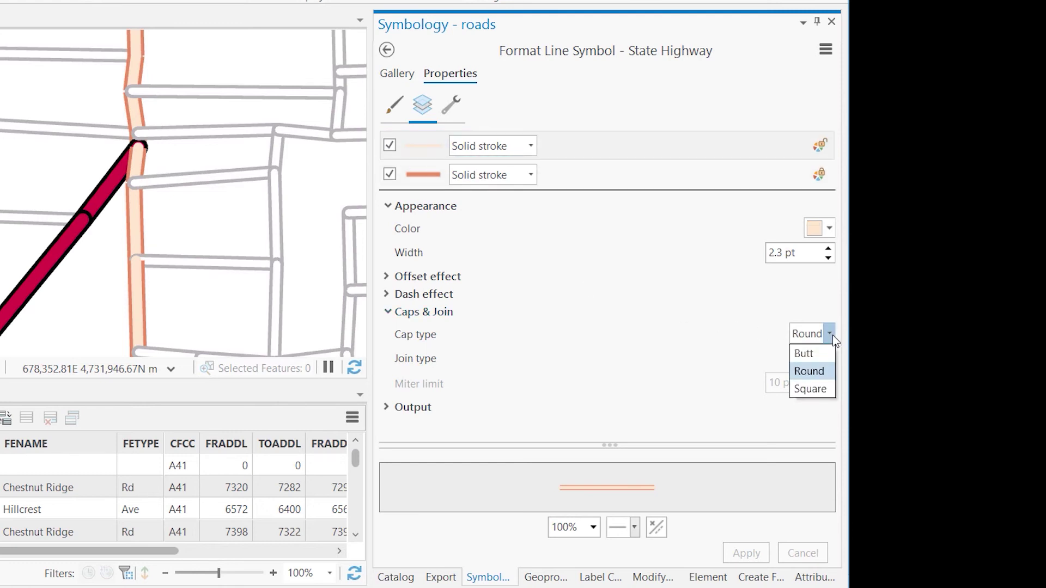
click(811, 355)
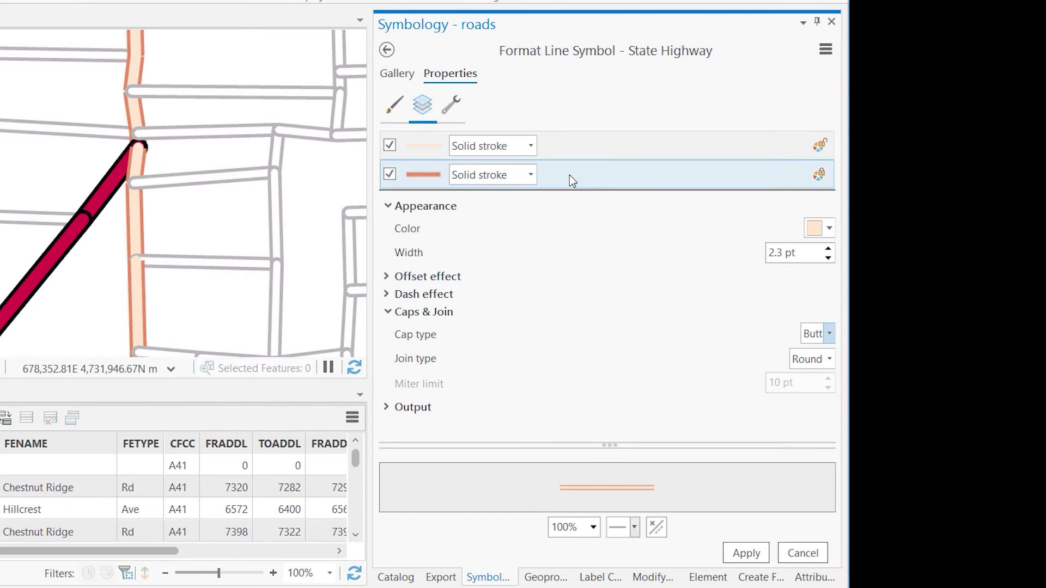
click(386, 50)
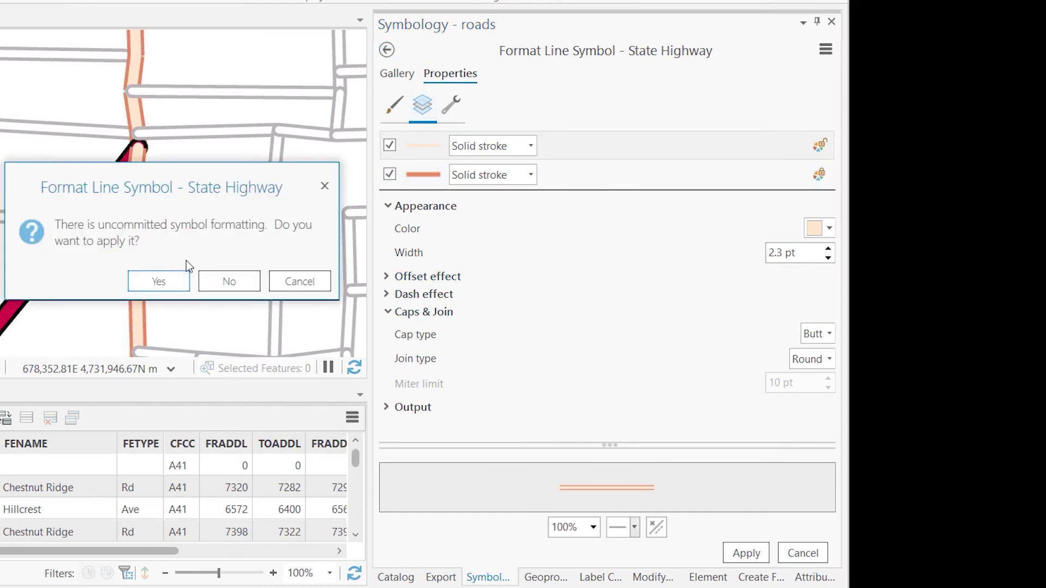
click(158, 280)
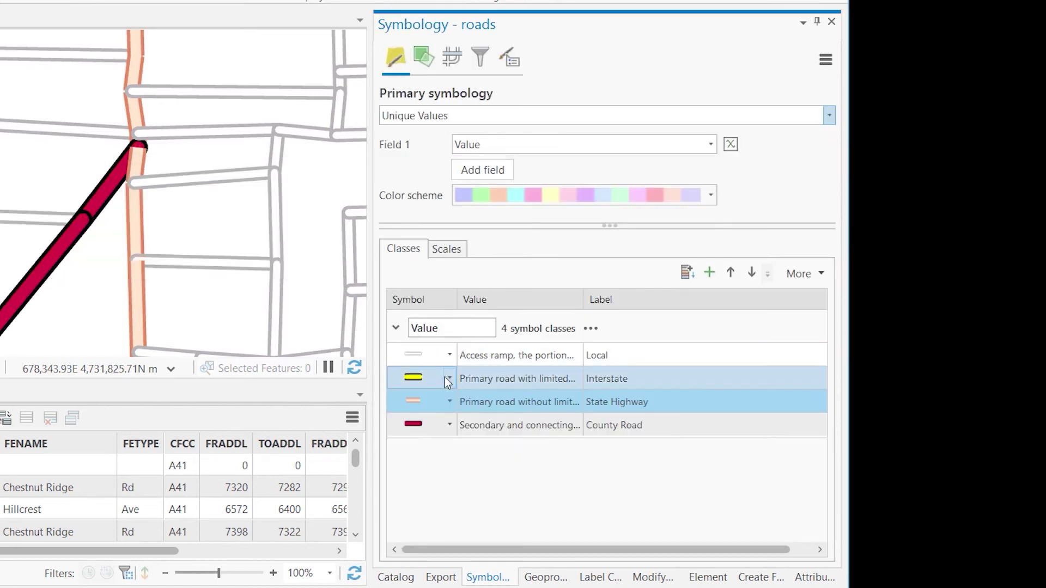
Give County Road's 4.4 pt black outer stroke butt caps and apply the change.
click(414, 428)
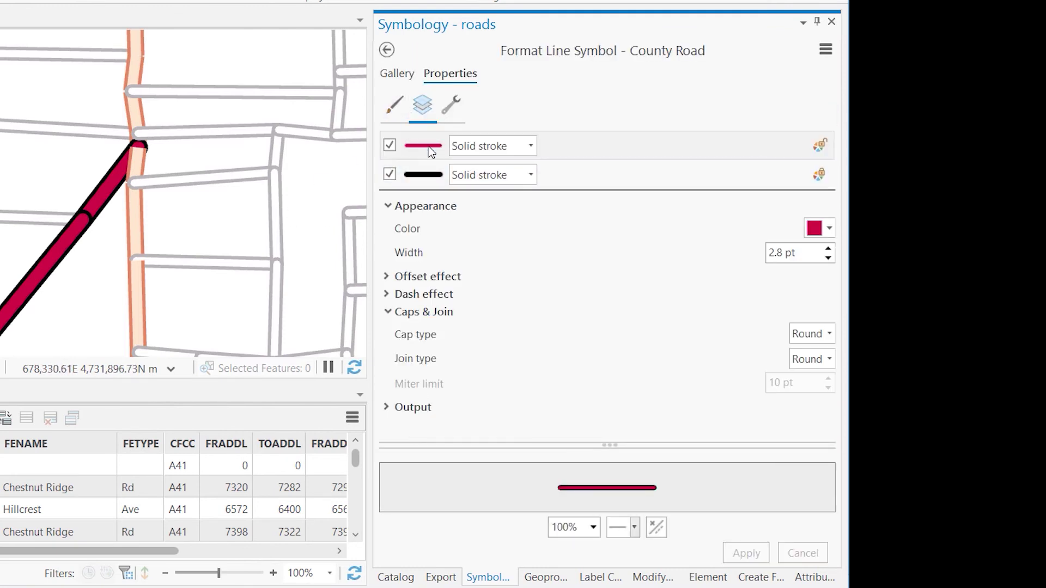
click(390, 146)
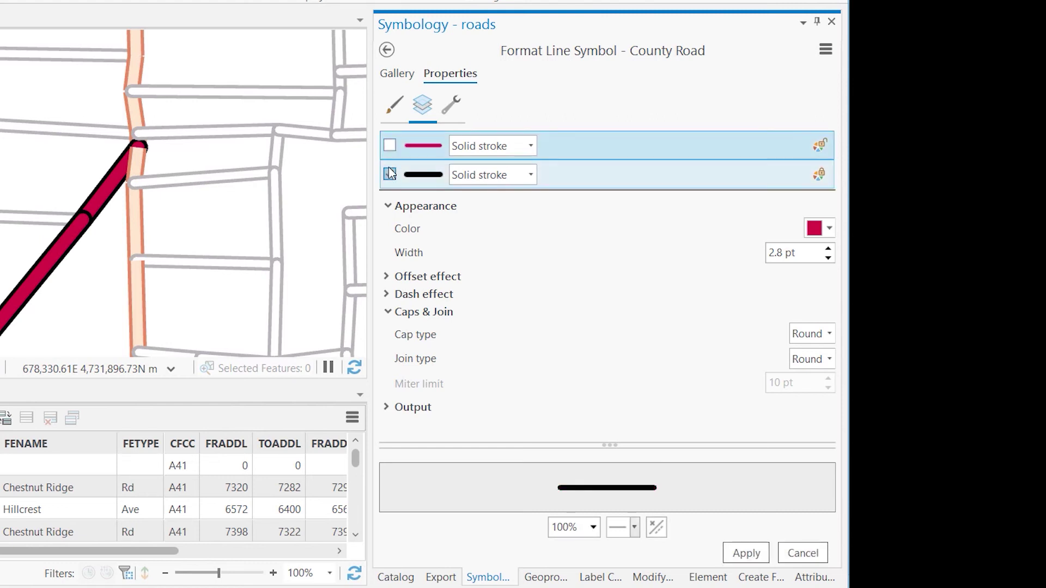
click(388, 169)
click(389, 169)
click(389, 146)
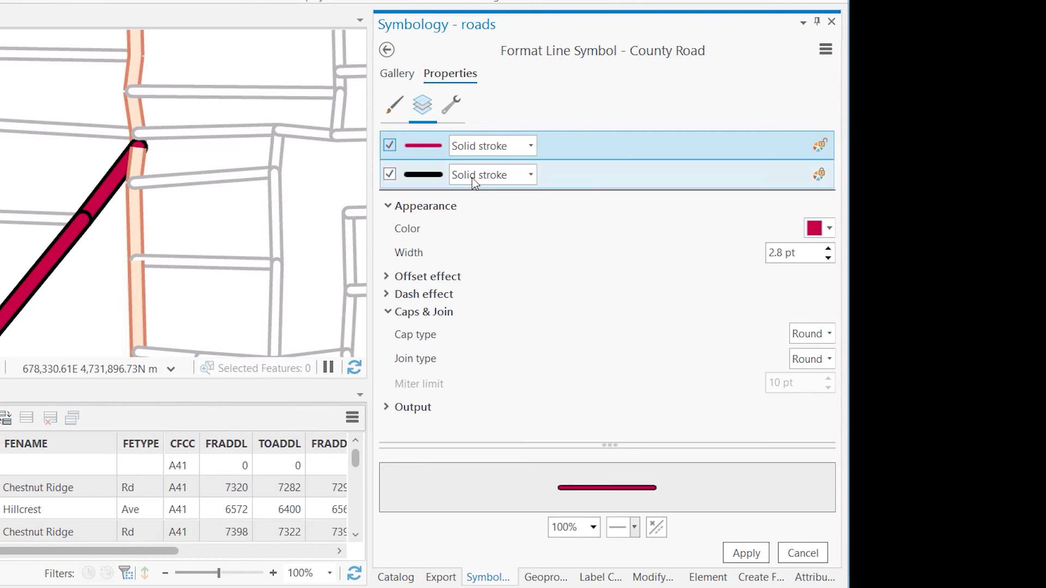
click(432, 174)
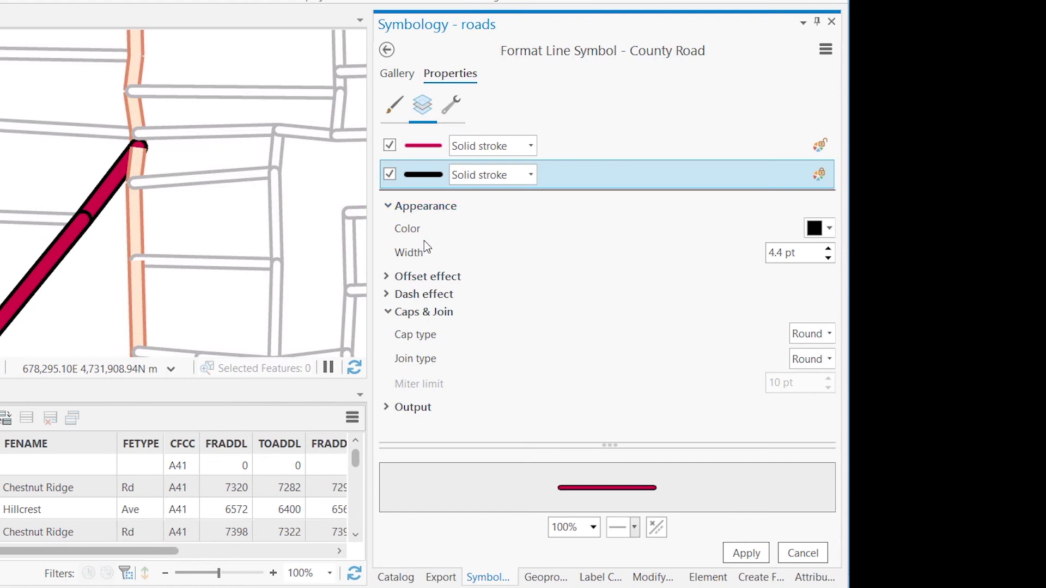
click(828, 333)
click(820, 351)
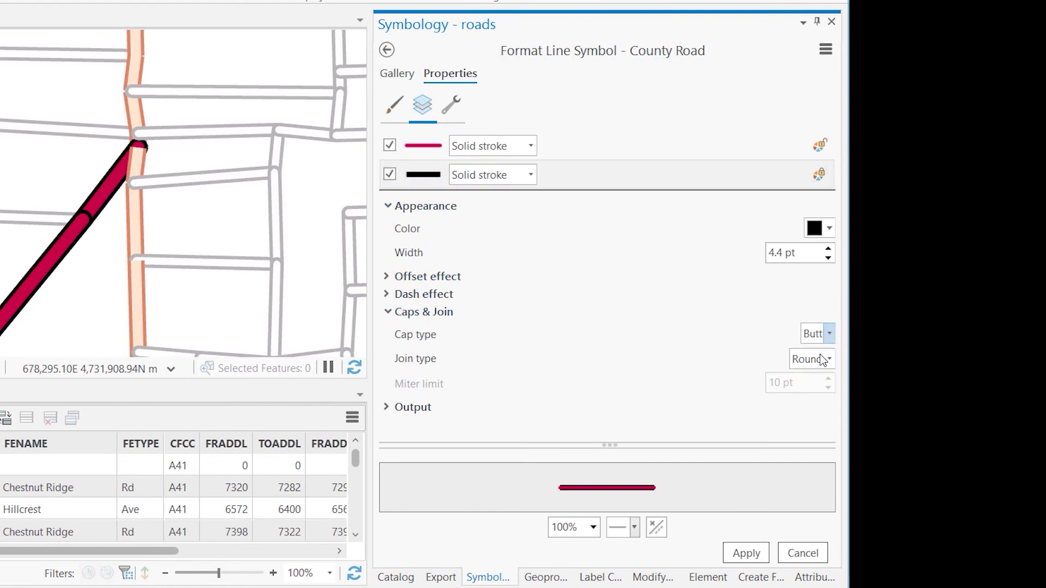
click(746, 560)
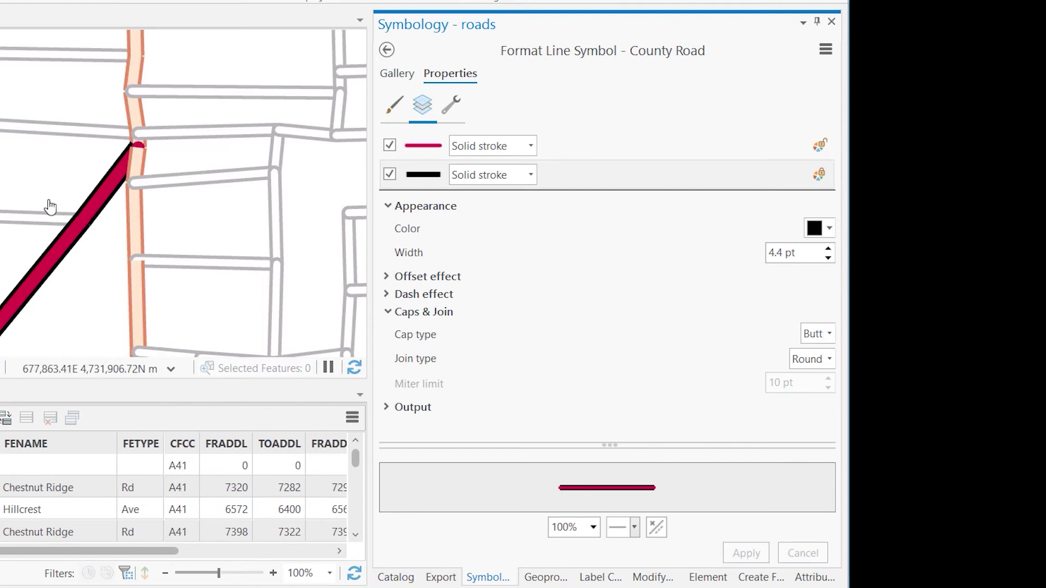
click(386, 51)
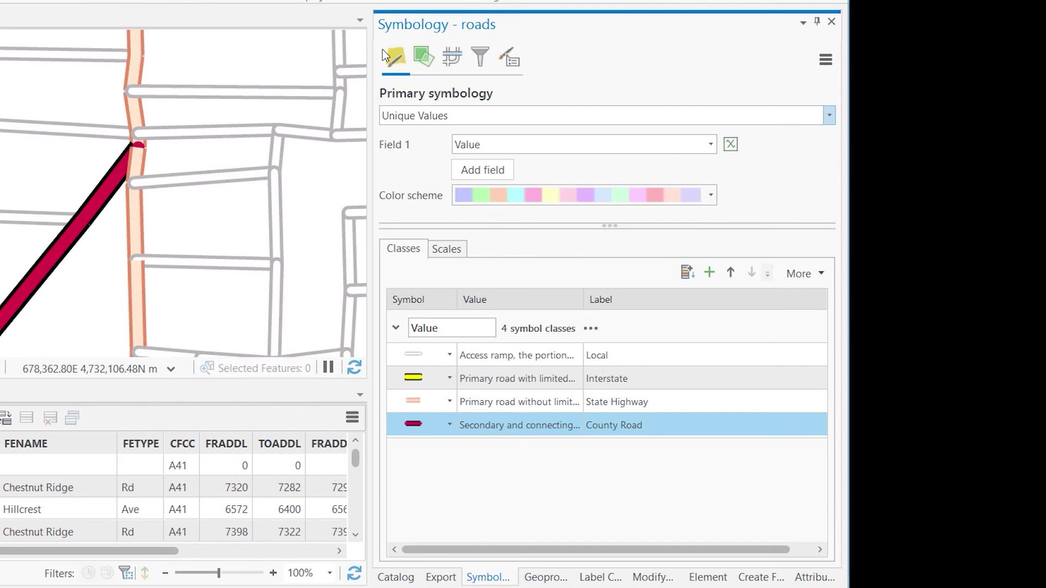
Set the Local symbol's 3.1 pt grey stroke to butt caps and apply it.
click(405, 353)
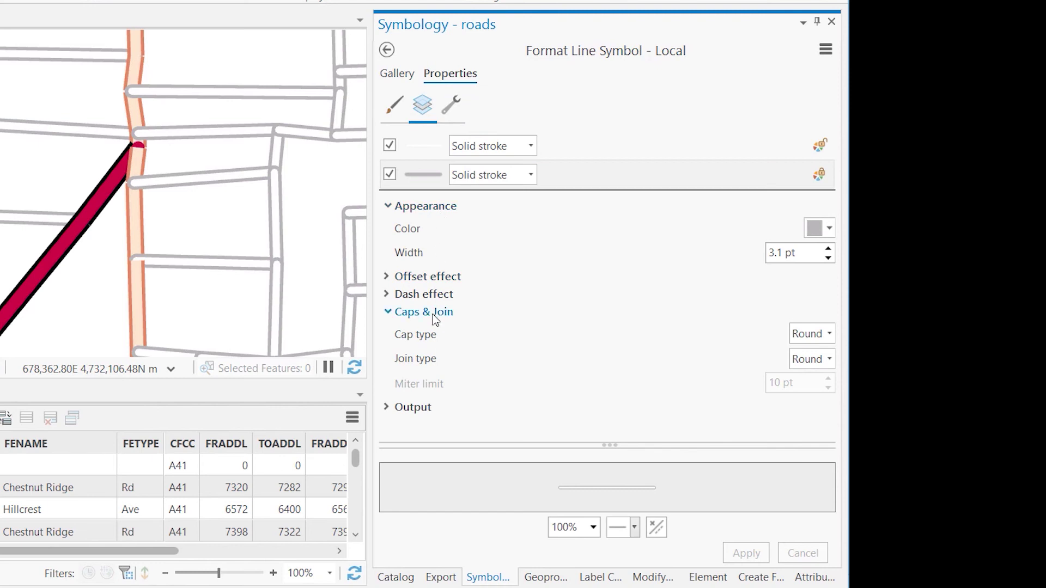
click(828, 333)
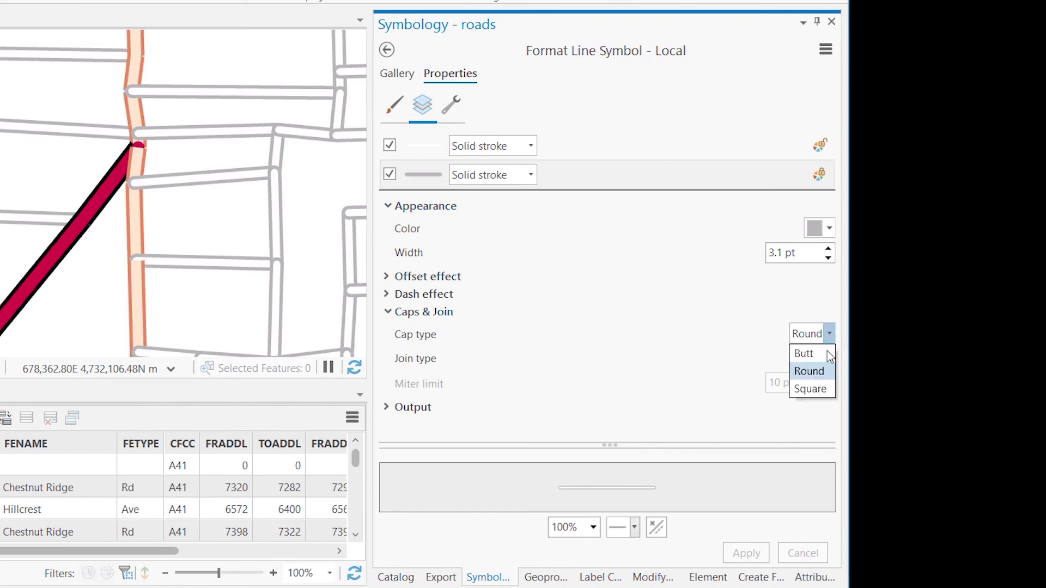
click(825, 357)
click(746, 553)
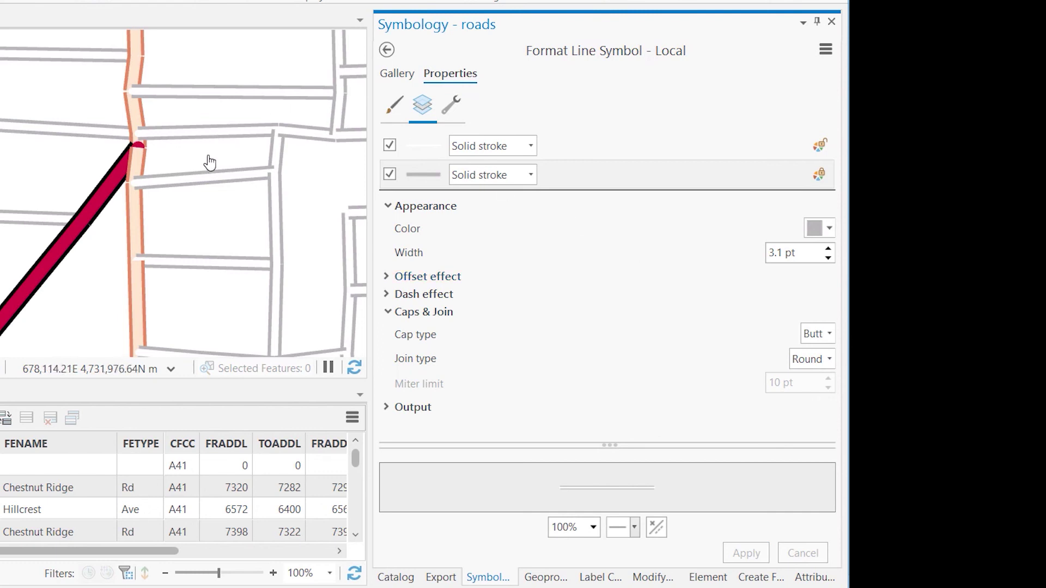
scroll(147, 165, up, 2)
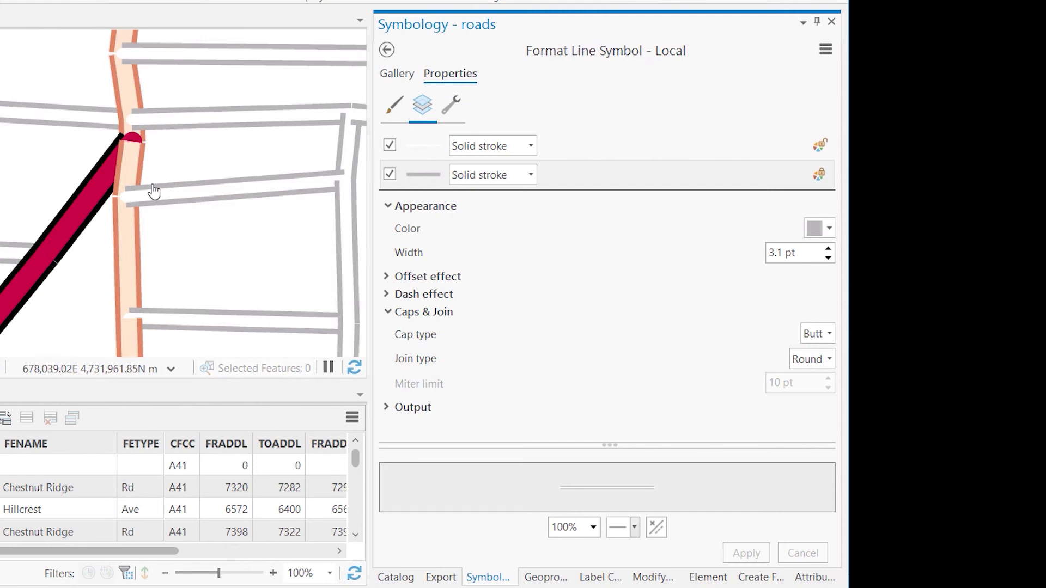
click(387, 50)
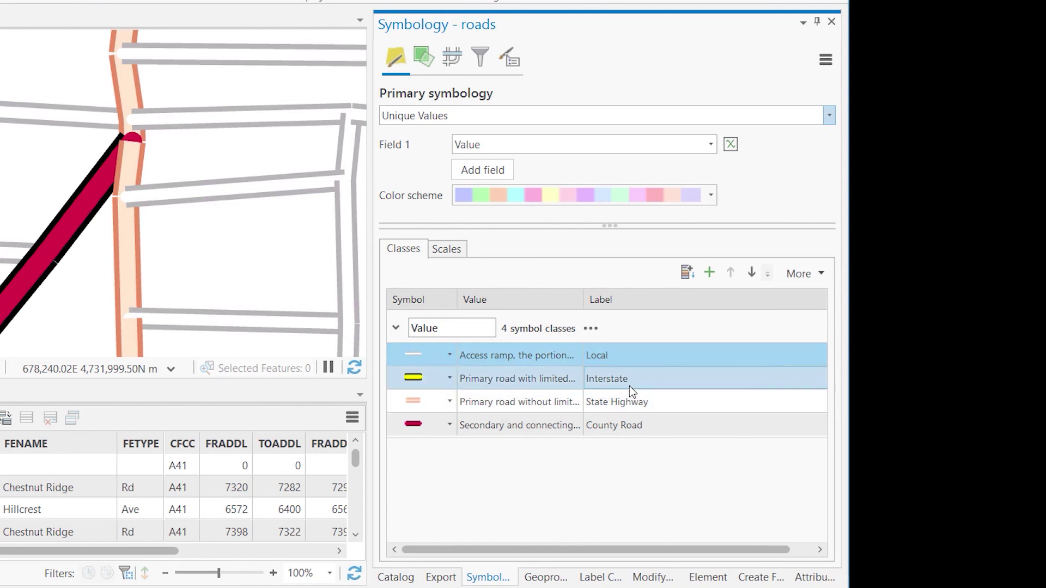
Move Interstate, State Highway and County Road up so Local ends up last.
click(652, 383)
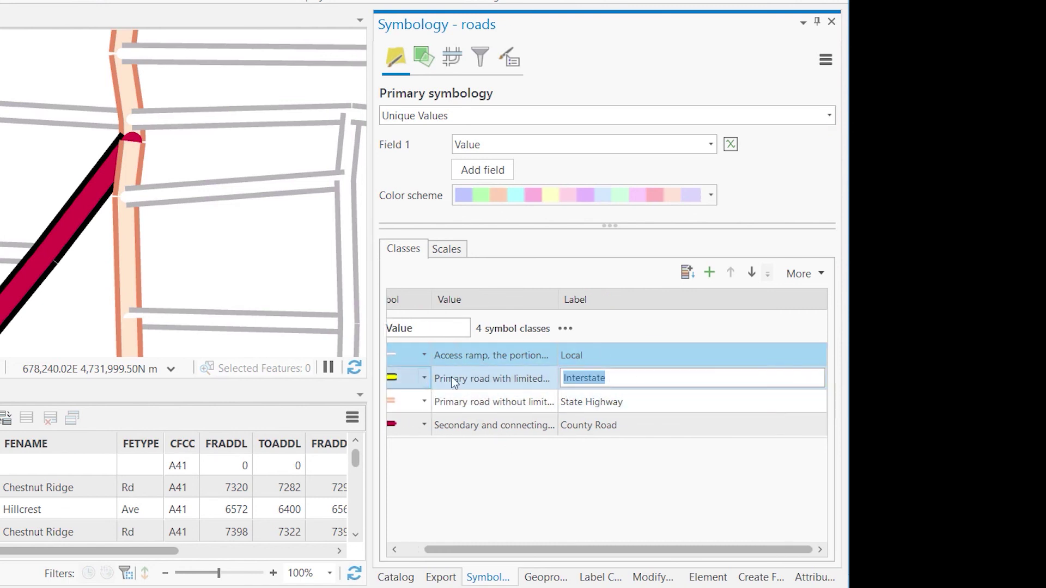
click(500, 375)
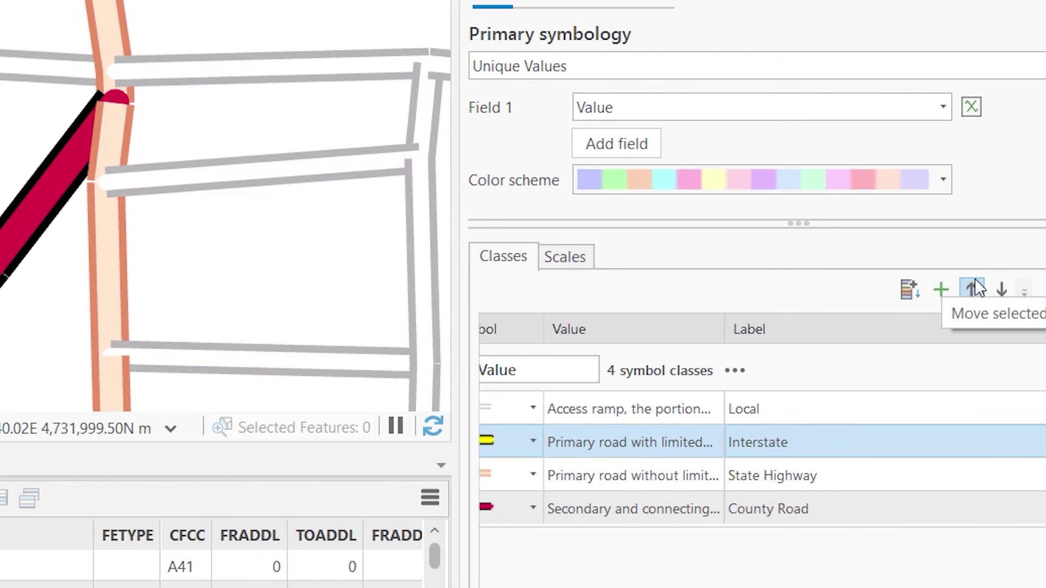
click(973, 290)
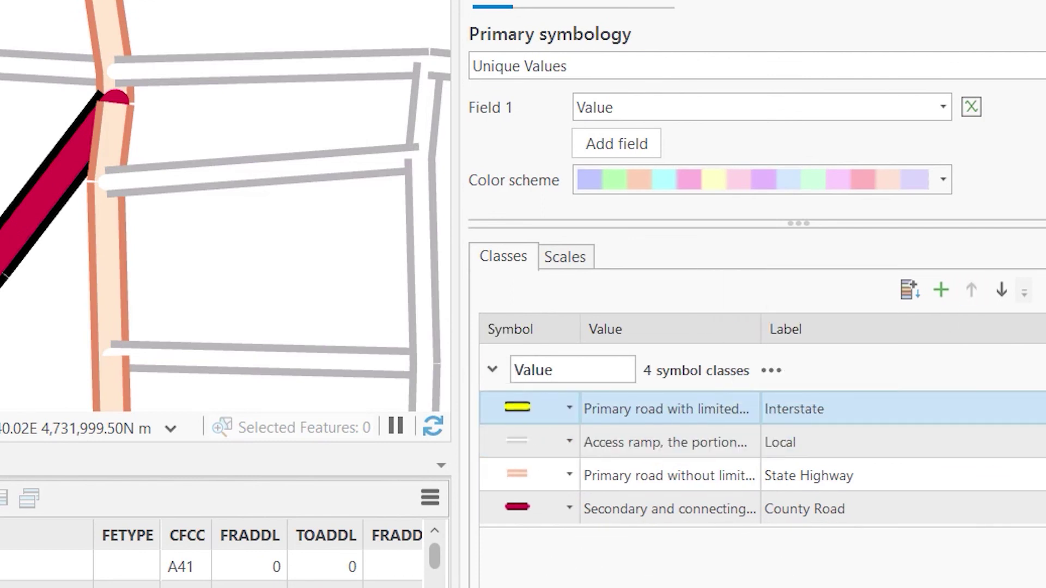
click(702, 478)
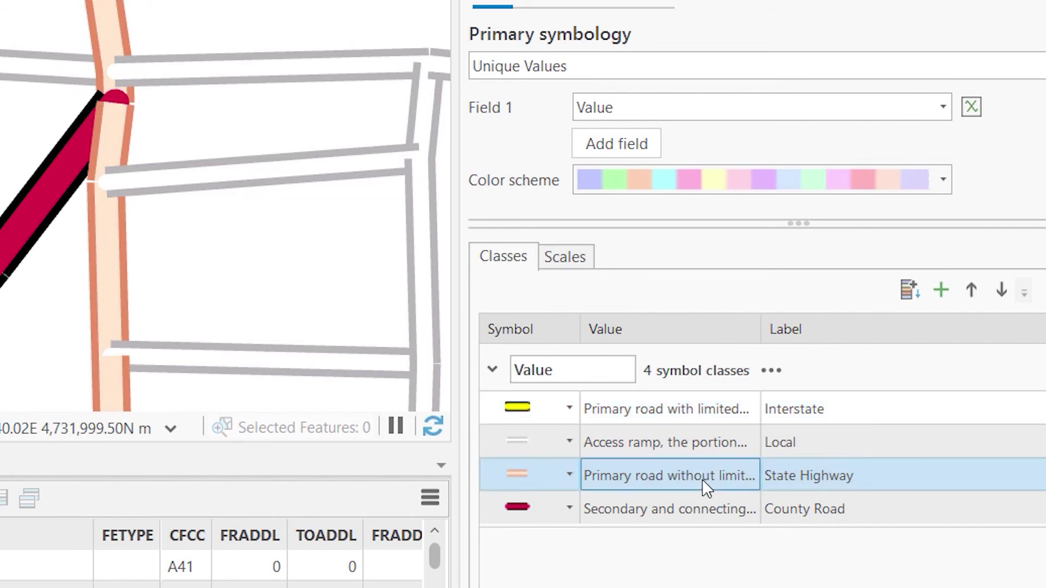
click(971, 290)
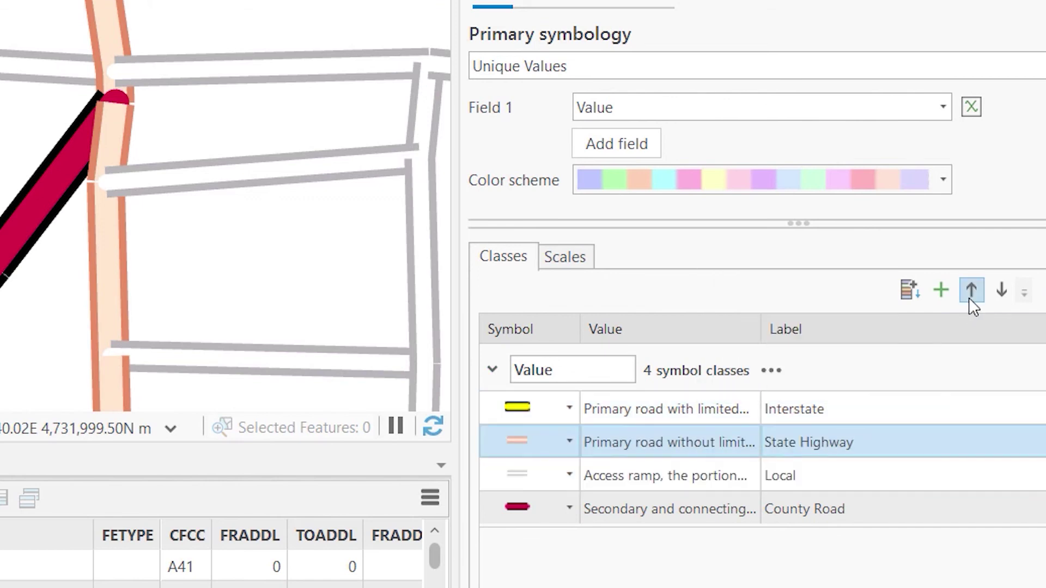
ctrl+click(821, 511)
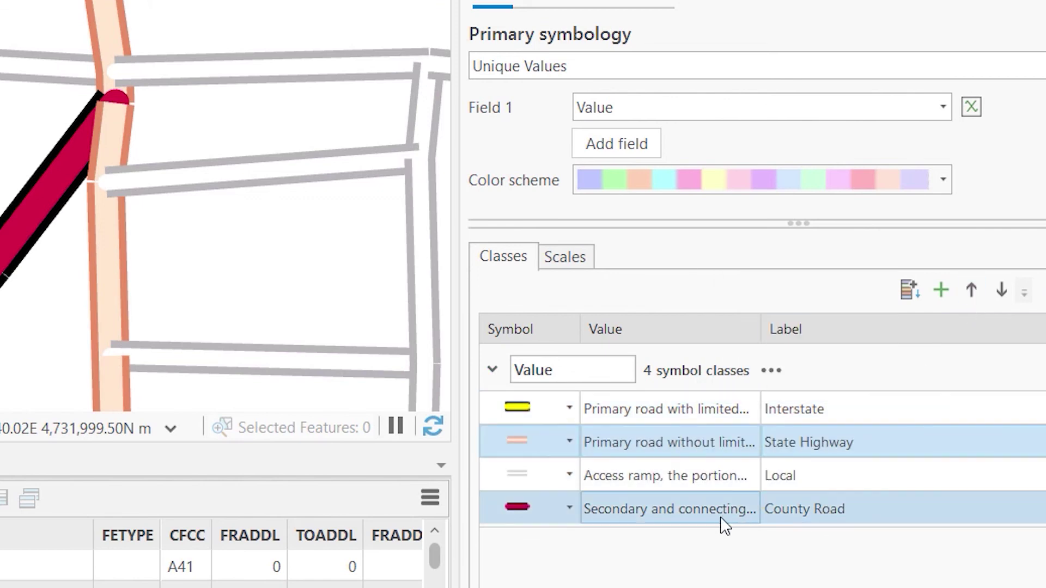
shift+click(708, 475)
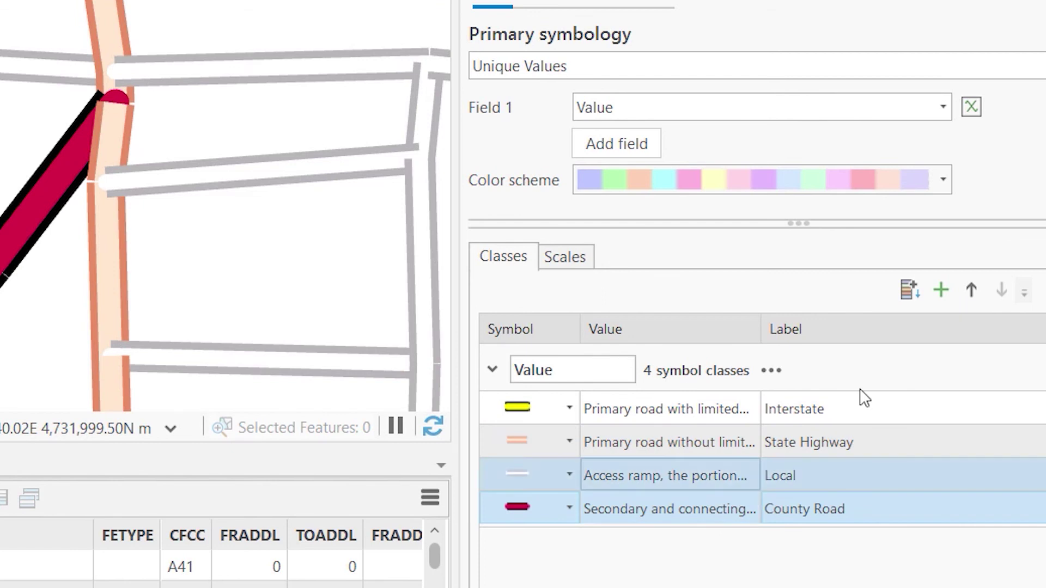
click(971, 290)
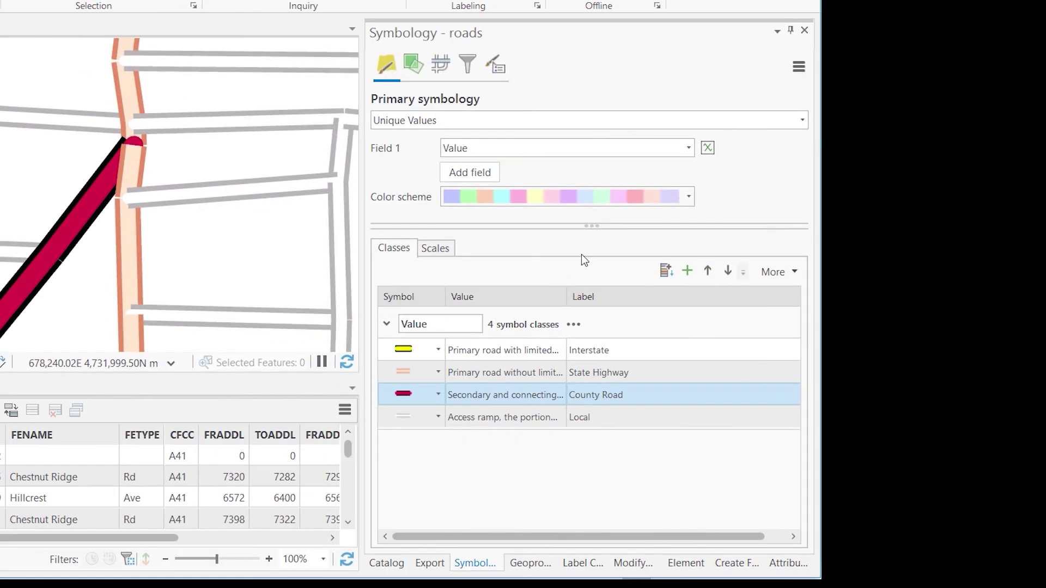
scroll(189, 224, down, 2)
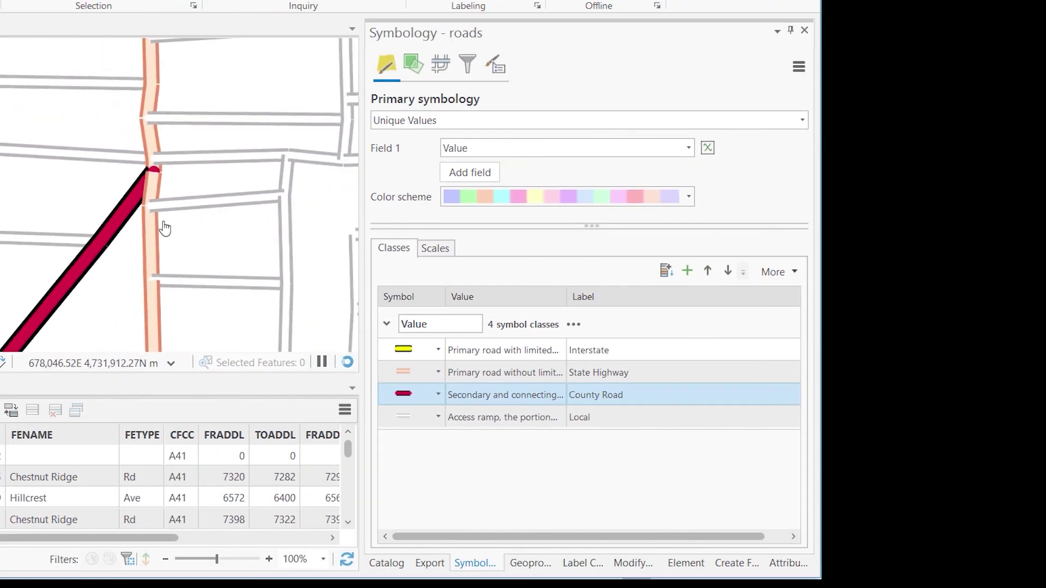
Enable symbol layer drawing for roads, toggling it off once to compare junctions.
ctrl+click(490, 418)
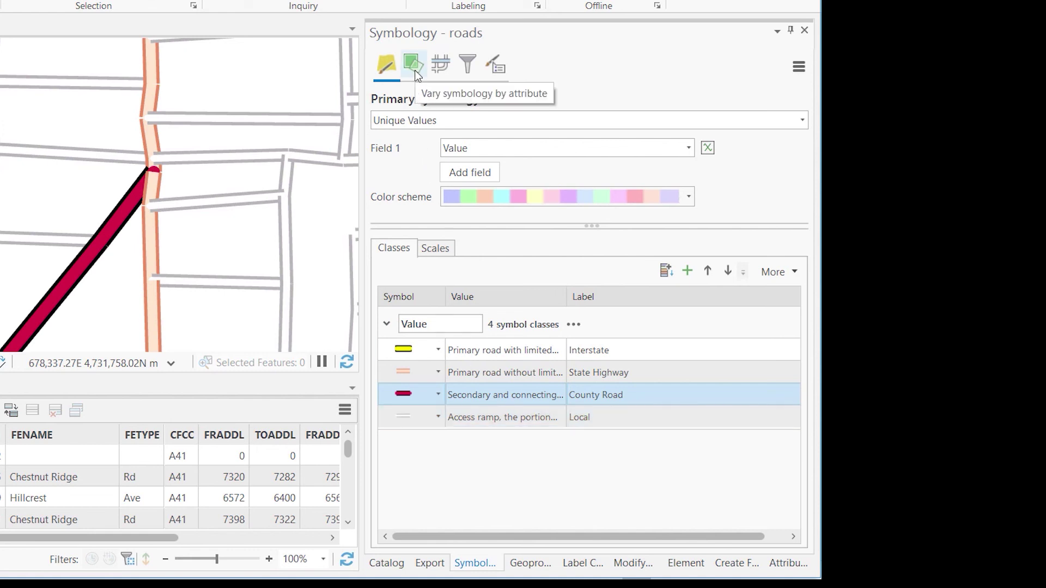
click(442, 68)
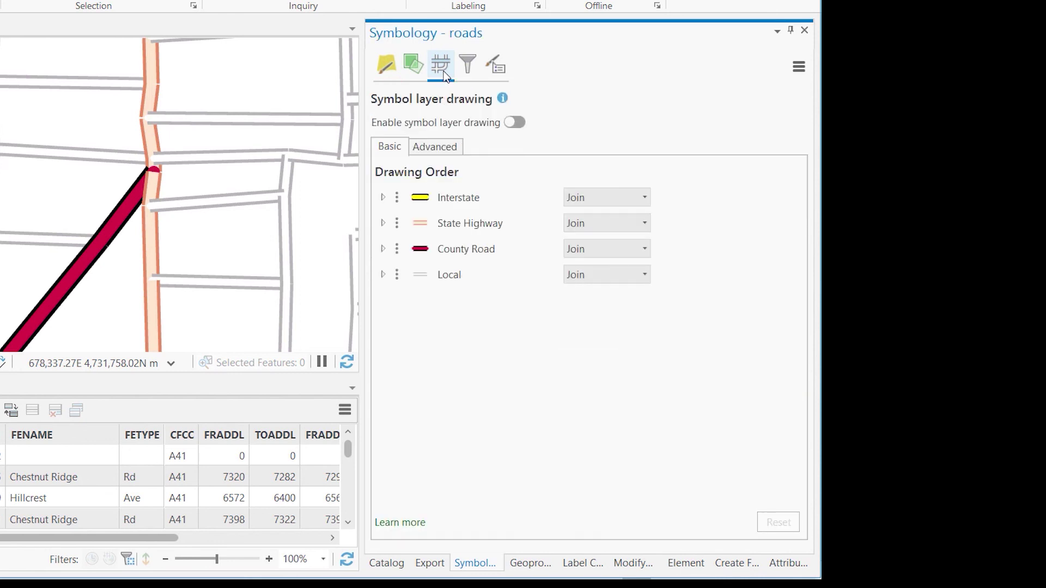
click(515, 123)
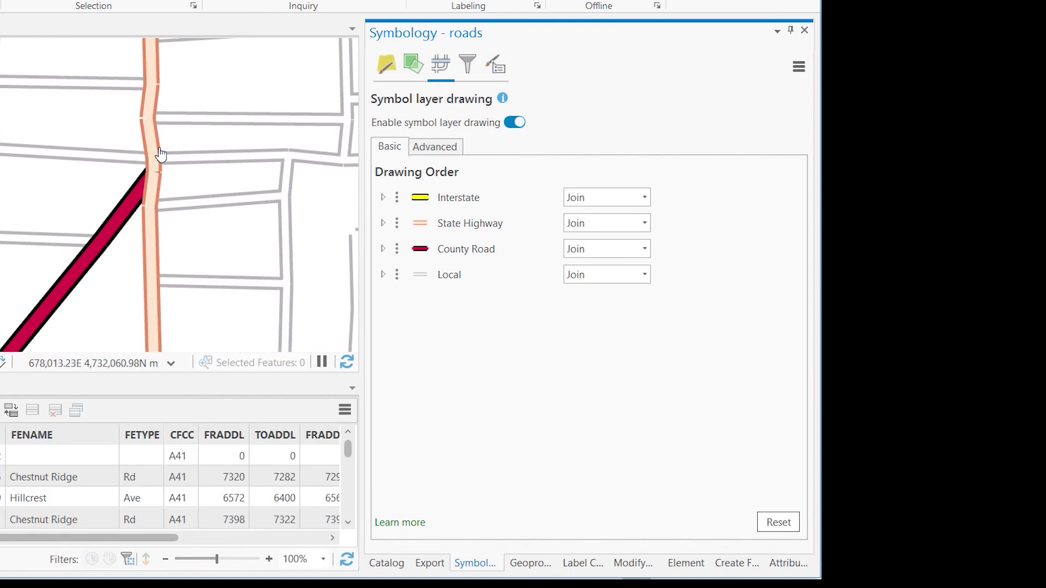
click(510, 124)
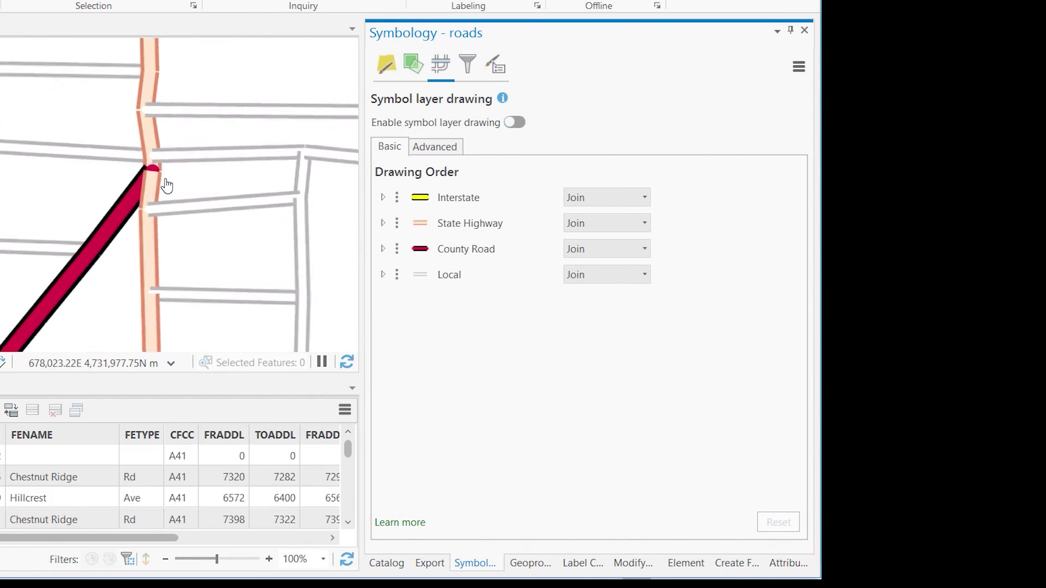
scroll(166, 185, up, 1)
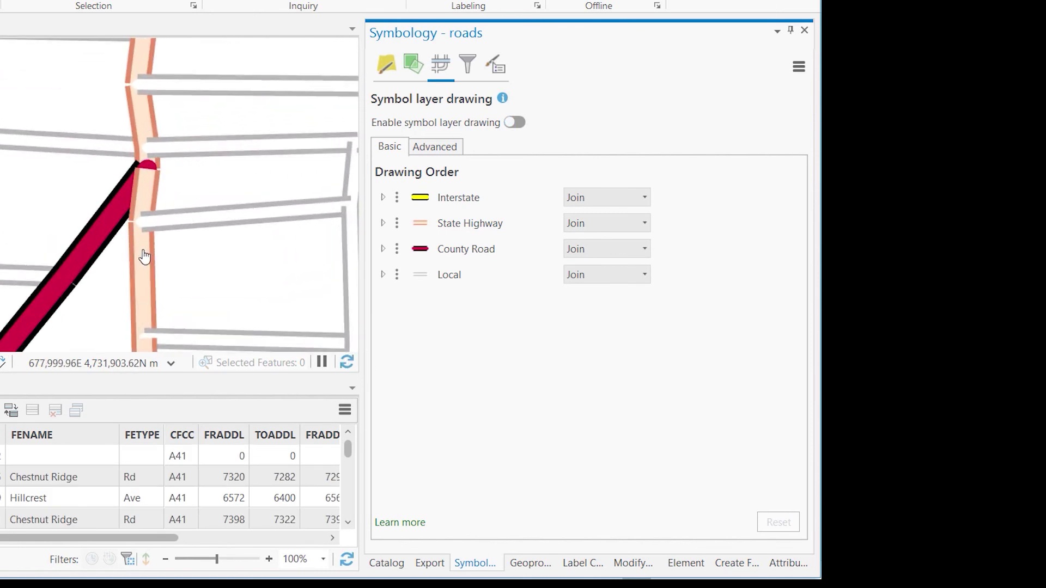
click(518, 124)
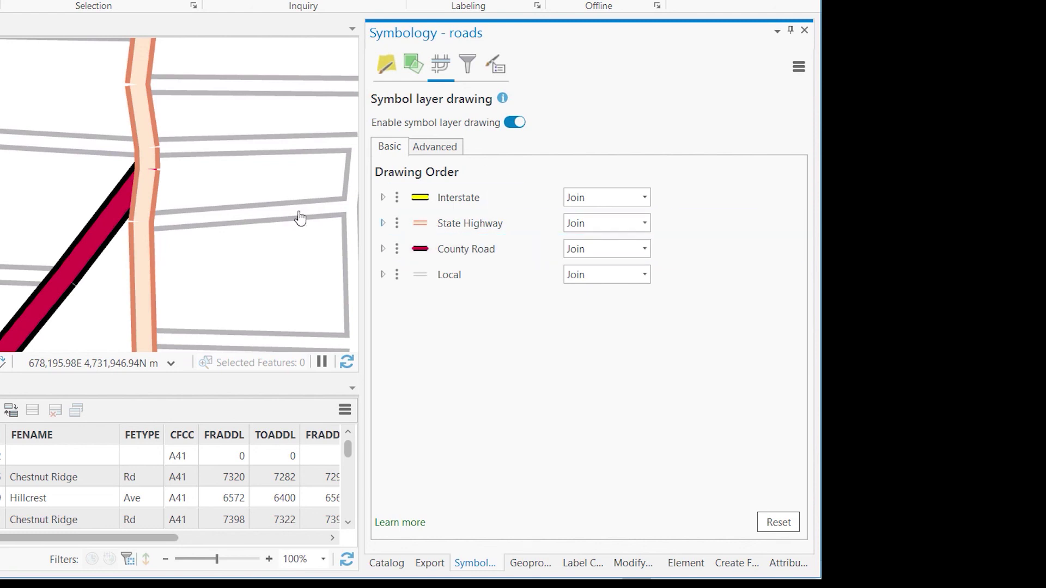
Zoom out and pan to where the yellow Interstate crosses the dark red County Road.
scroll(90, 194, down, 3)
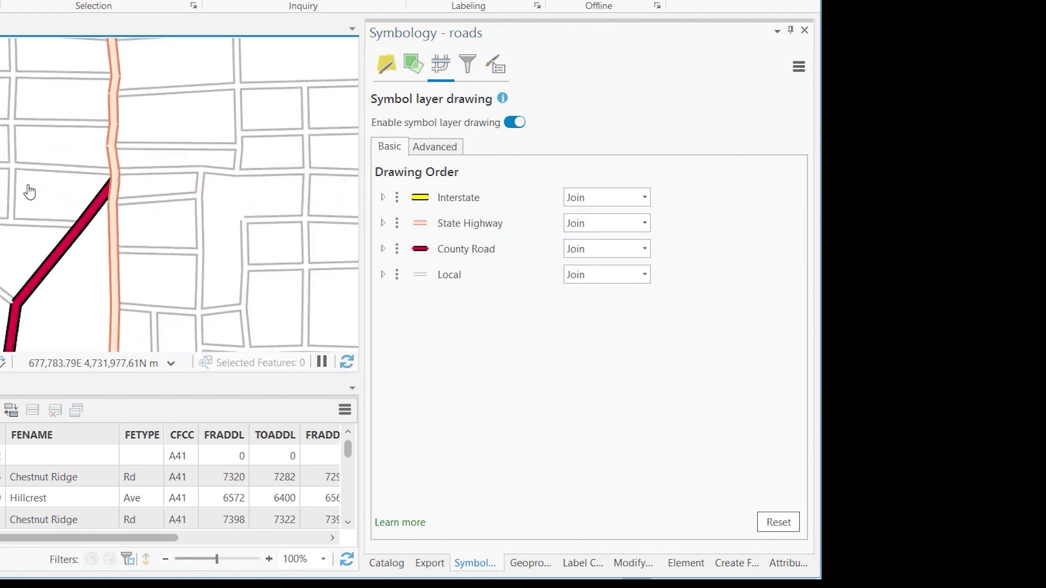
drag(28, 191, 242, 167)
drag(24, 150, 272, 174)
drag(82, 229, 199, 250)
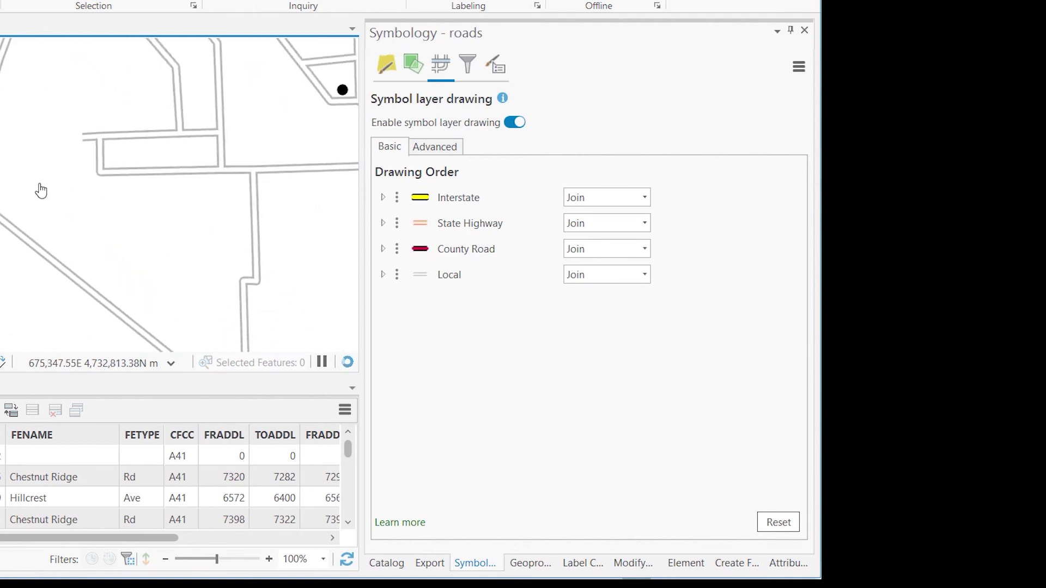
drag(40, 189, 82, 208)
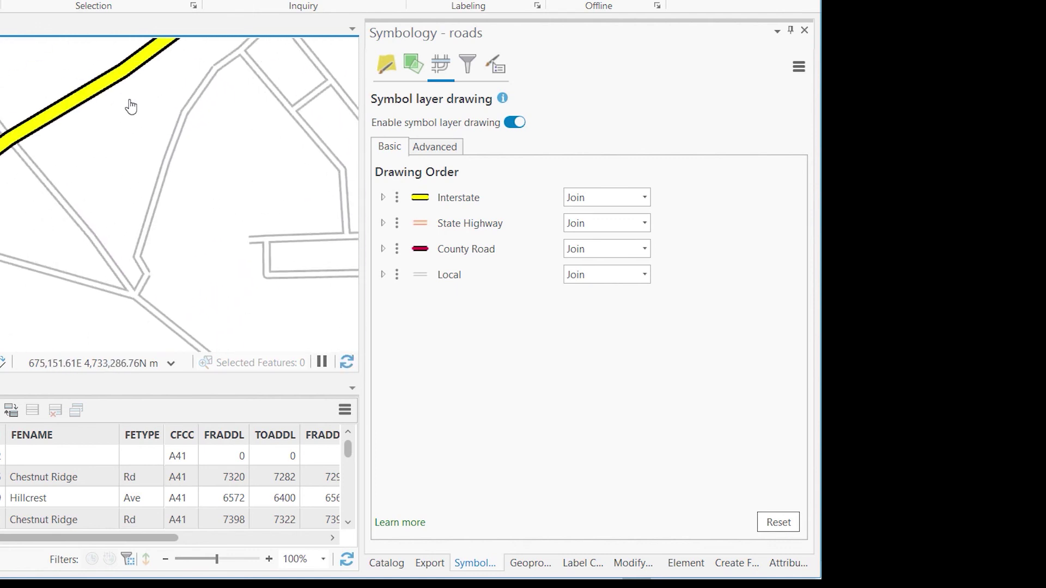
drag(129, 106, 146, 194)
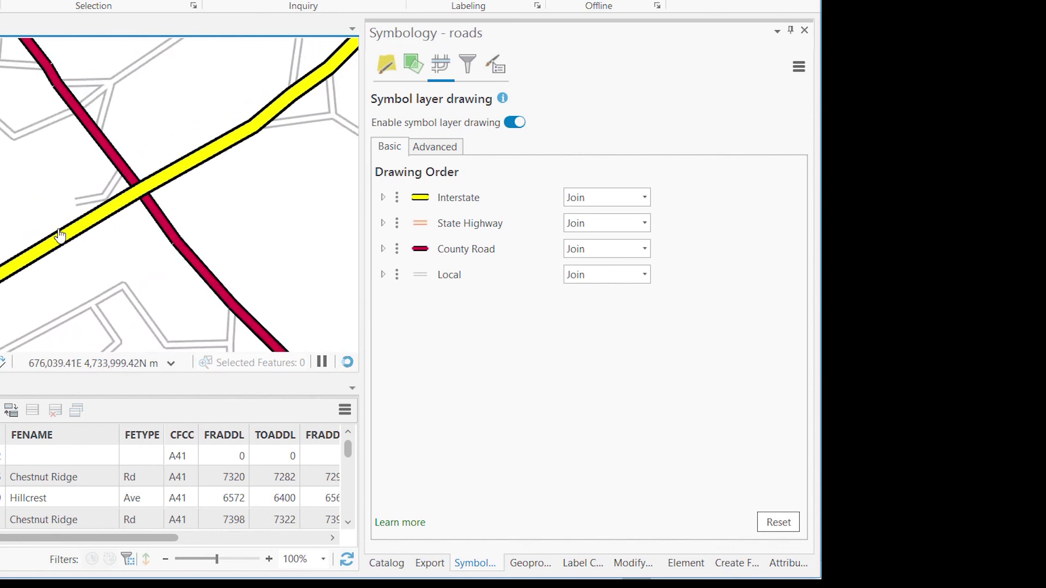